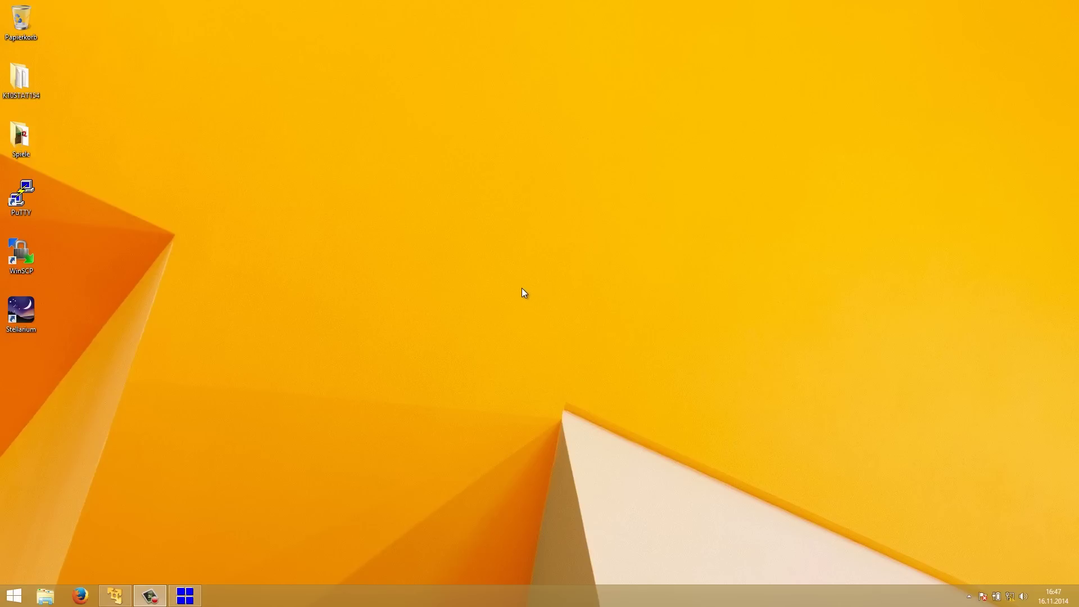
Open Firefox, load the WiFi Pineapple login page at 172.16.42.1:1471, and log in as root with the prefilled credentials.
{"action": "left_click", "coordinate": [88, 595]}
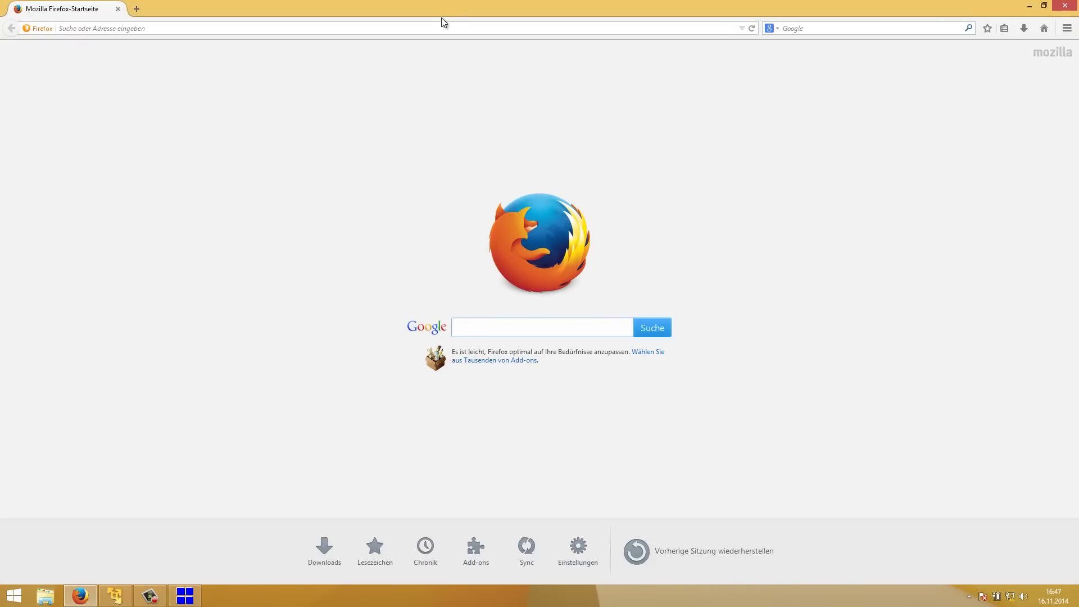
{"action": "left_click", "coordinate": [443, 25]}
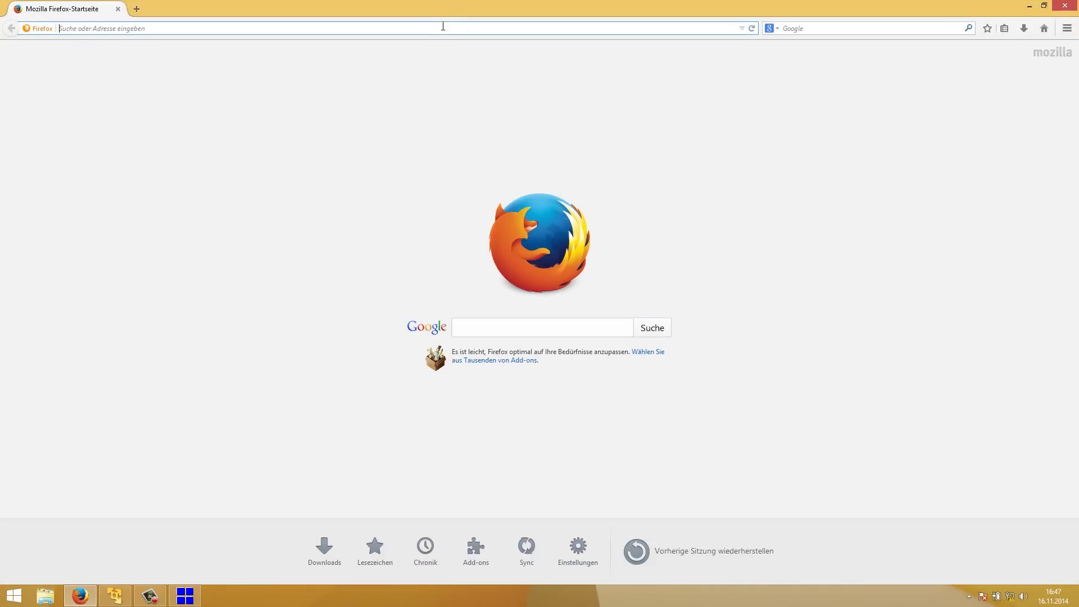
{"action": "type", "text": "172.16.4"}
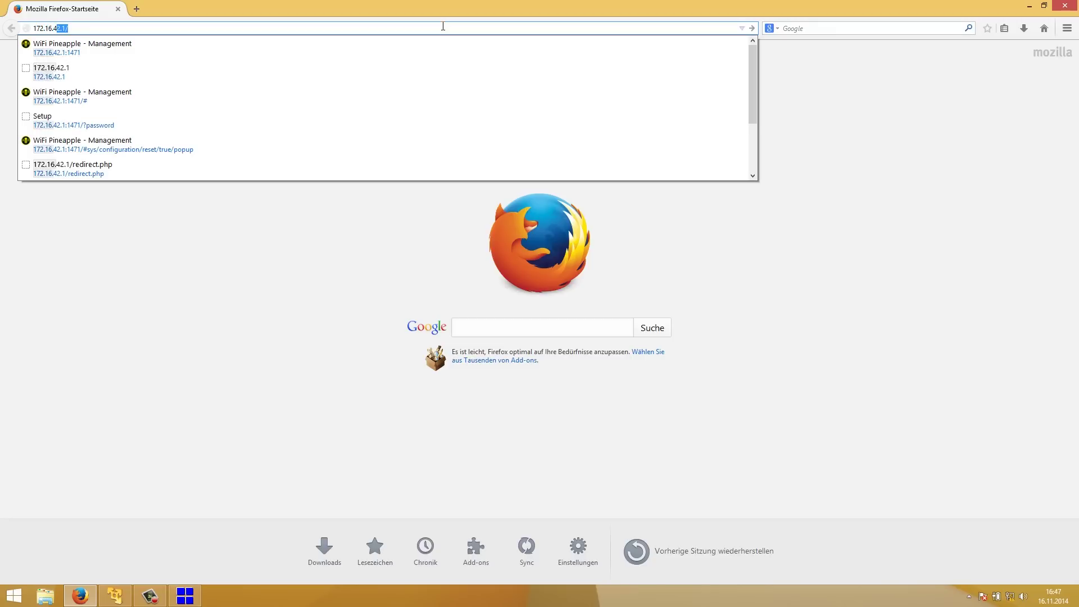
{"action": "type", "text": "2.1"}
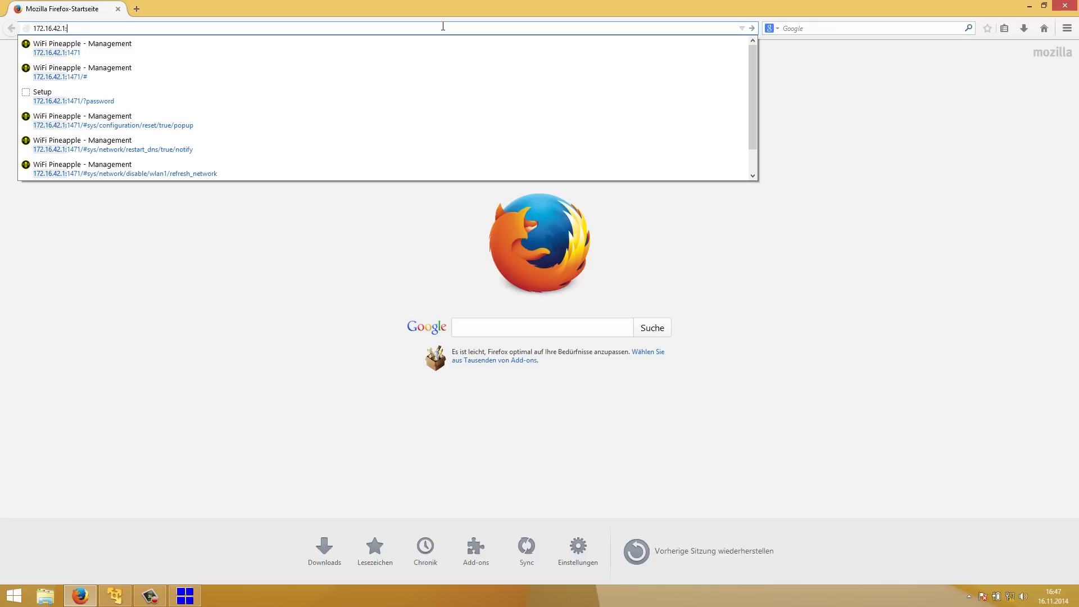
{"action": "type", "text": ":1471"}
{"action": "key", "text": "Return"}
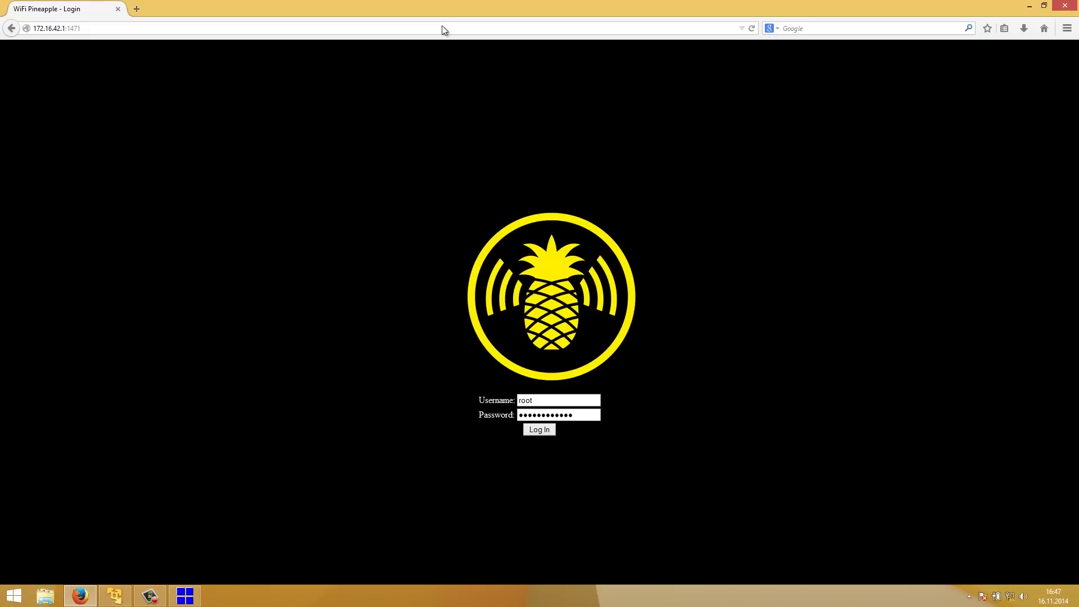
{"action": "left_click", "coordinate": [541, 430]}
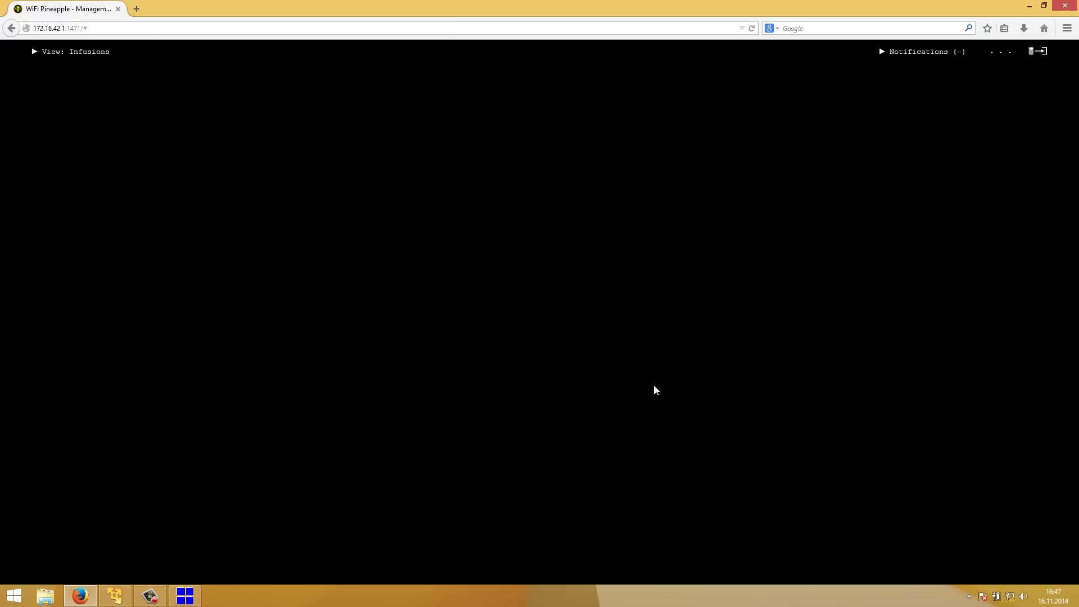
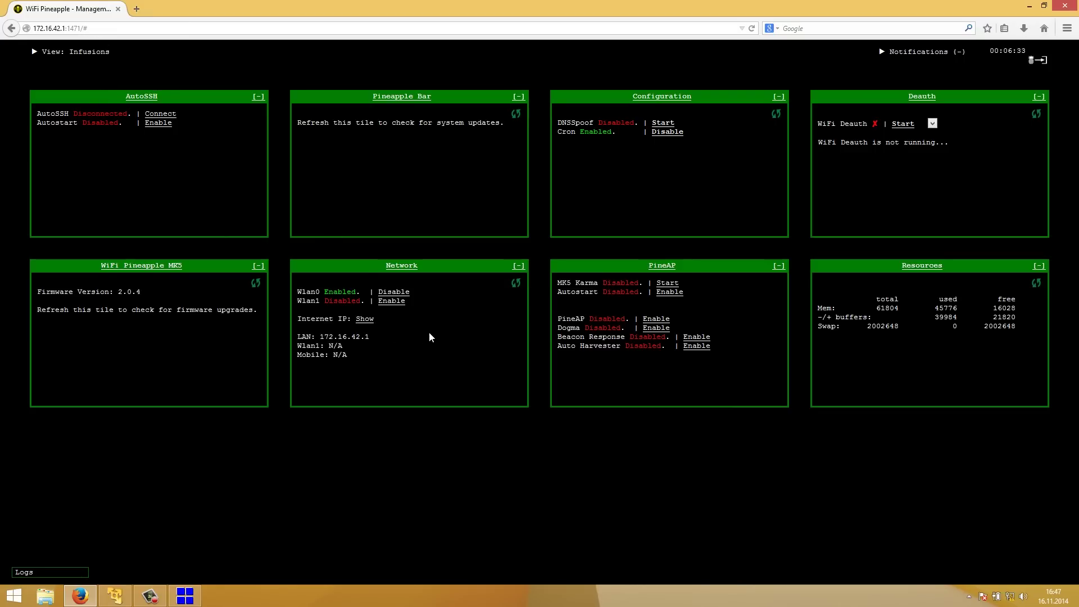
Open the Pineapple's client mode network settings and scan for wireless networks with the wlan1 interface.
{"action": "left_click", "coordinate": [401, 265]}
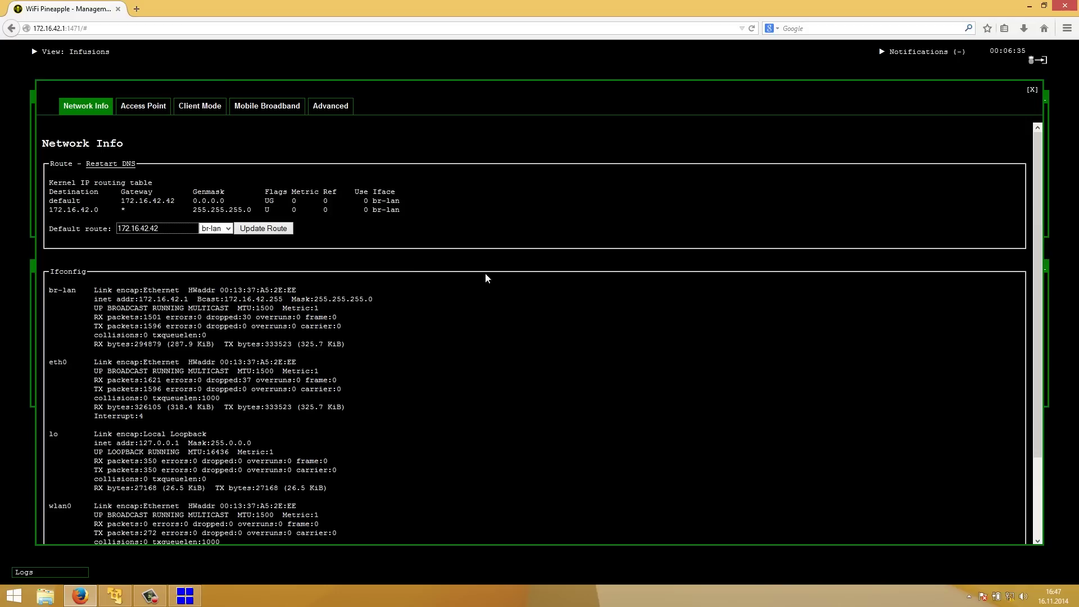
{"action": "left_click", "coordinate": [196, 107]}
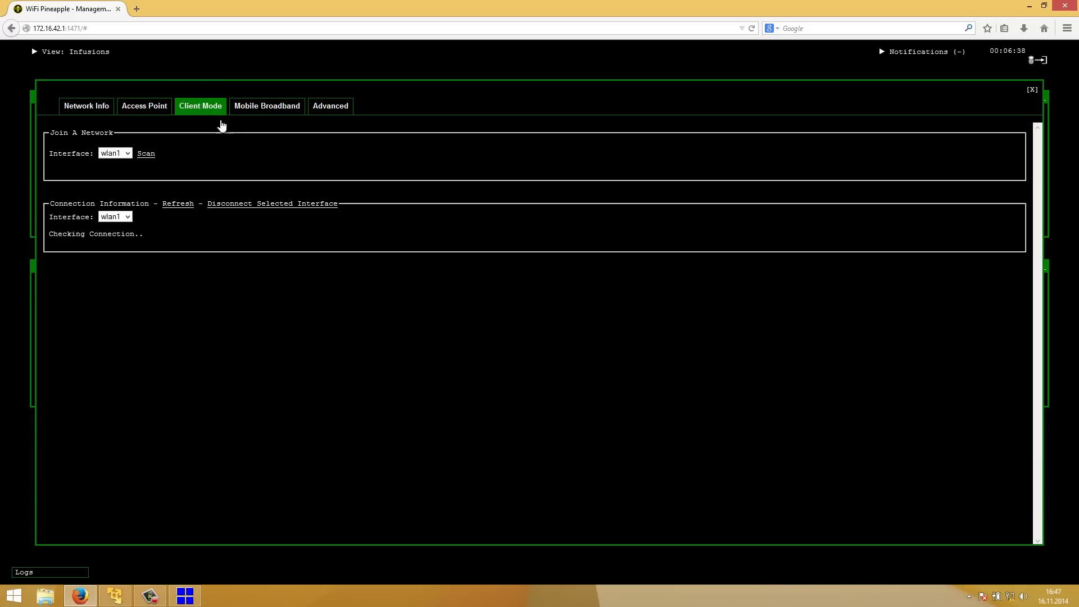
{"action": "left_click", "coordinate": [146, 155]}
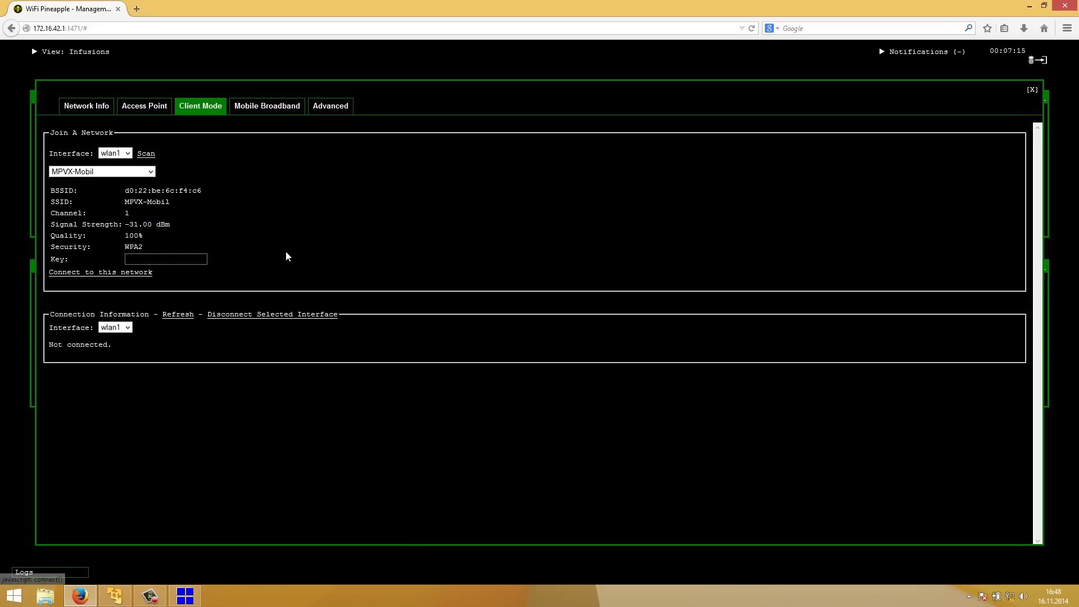
Select the MPVX-Mobil network for wlan1, enter its WPA2 key, and connect to it.
{"action": "left_click", "coordinate": [134, 171]}
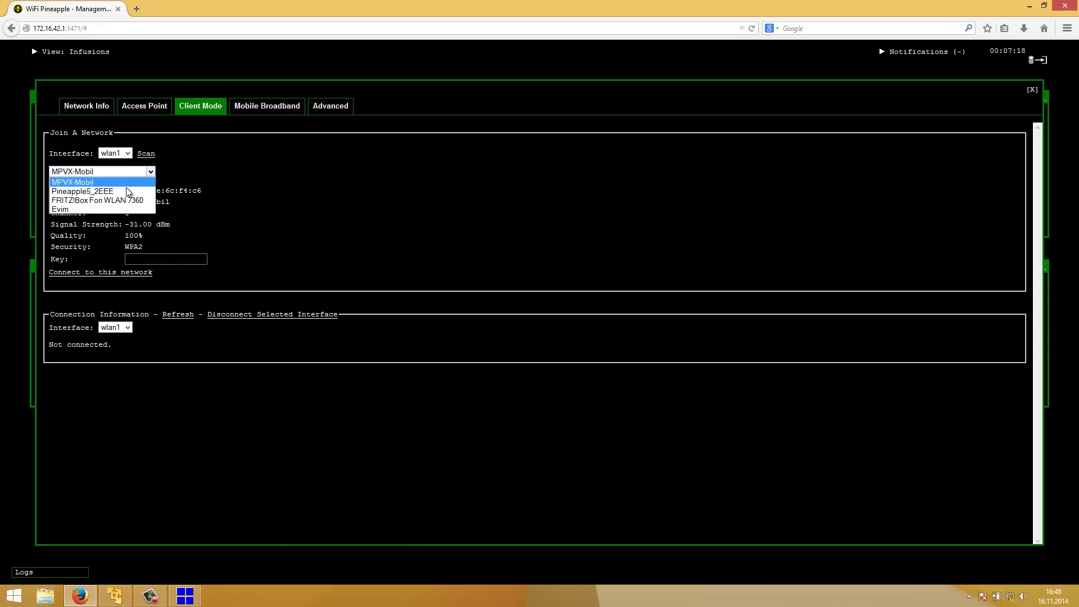
{"action": "left_click", "coordinate": [113, 180]}
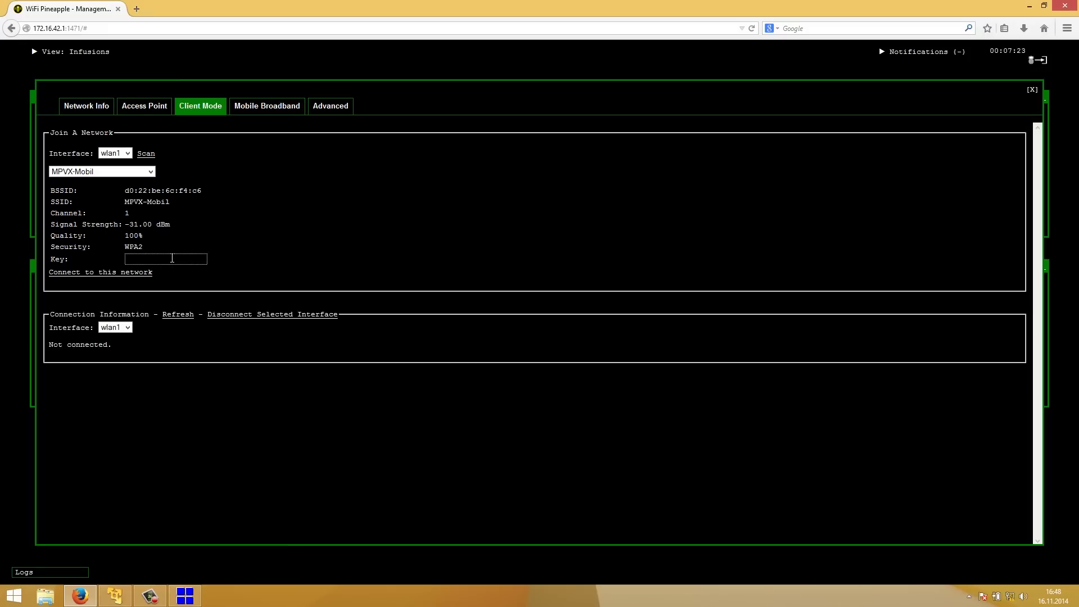
{"action": "type", "text": "********"}
{"action": "left_click", "coordinate": [96, 274]}
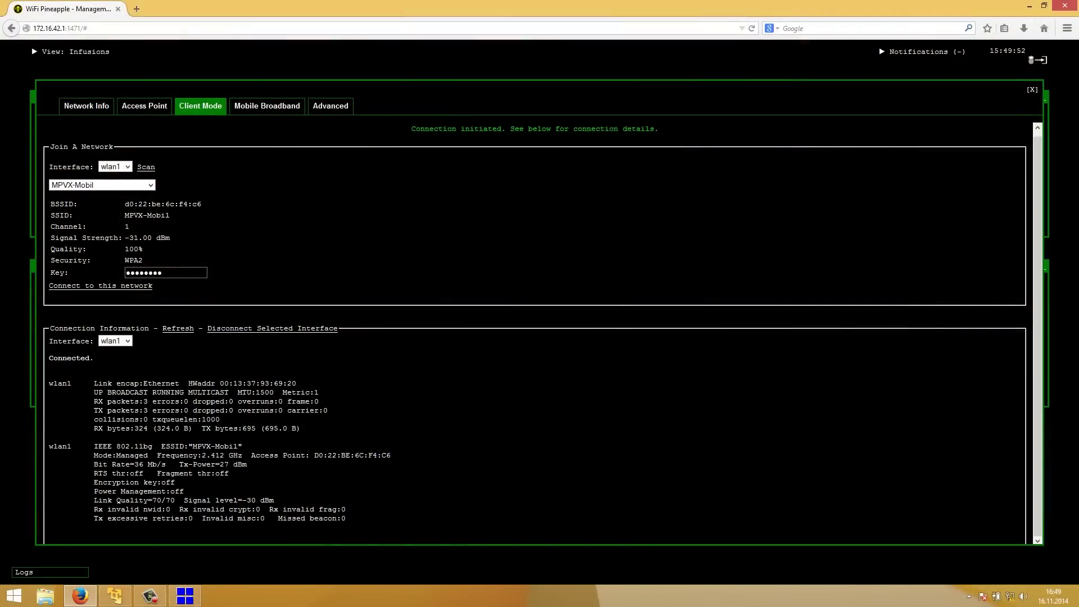
Check the Windows list of network connections and available WiFi networks, then minimise the browser.
{"action": "left_click", "coordinate": [1010, 598]}
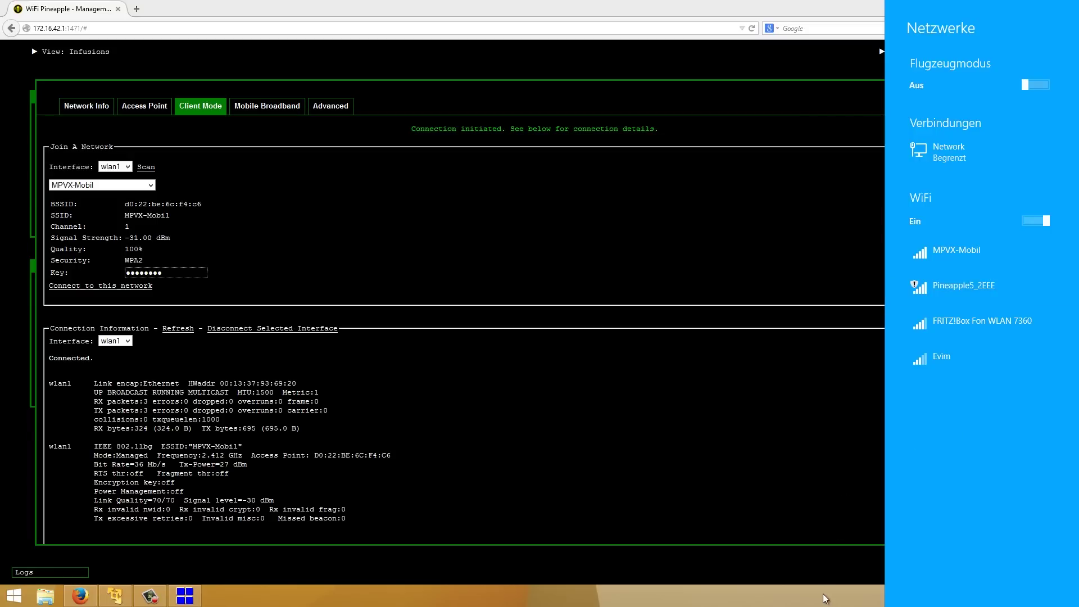
{"action": "left_click", "coordinate": [851, 582]}
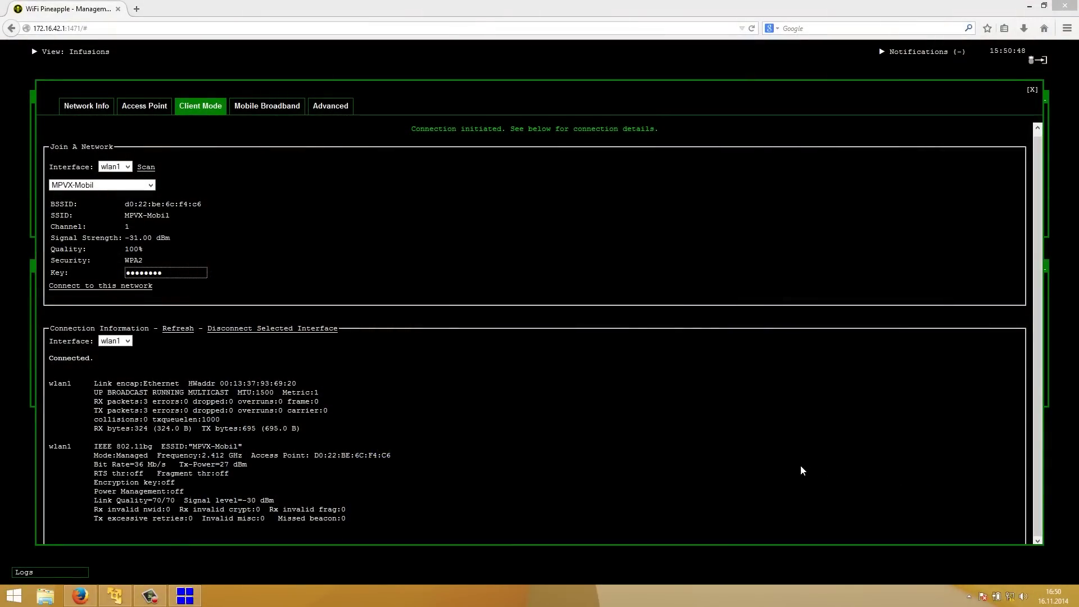
{"action": "left_click", "coordinate": [1028, 6]}
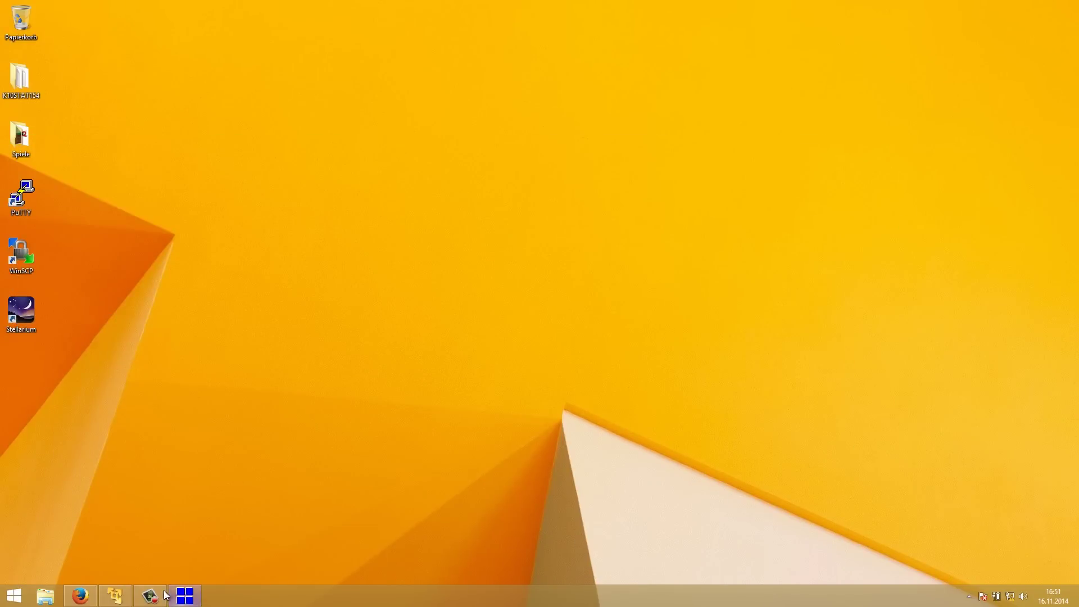
{"action": "mouse_move", "coordinate": [116, 599]}
{"action": "left_click", "coordinate": [81, 596]}
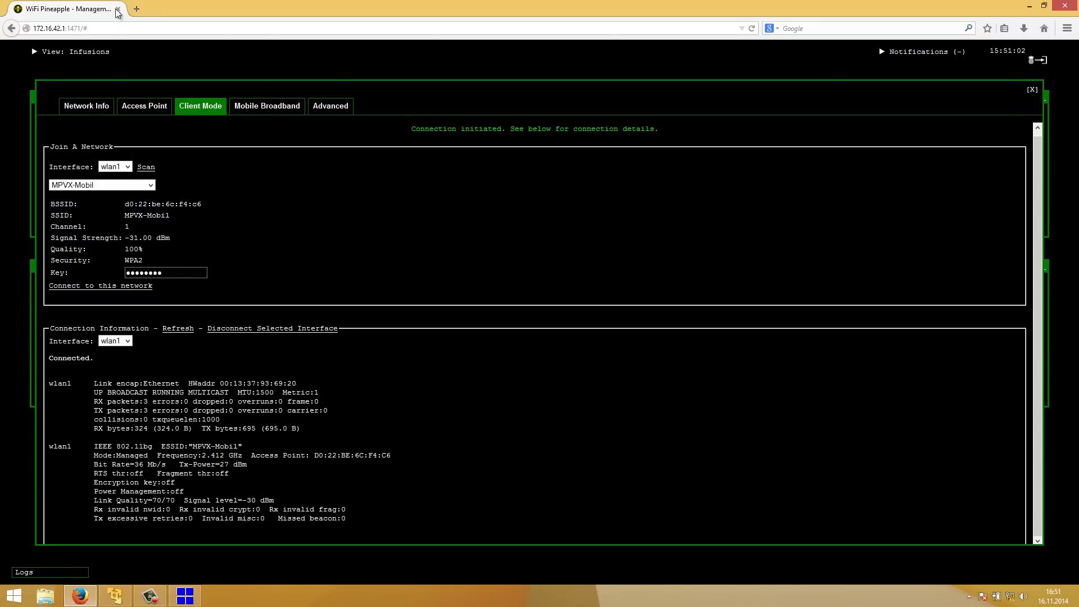
{"action": "left_click", "coordinate": [135, 10]}
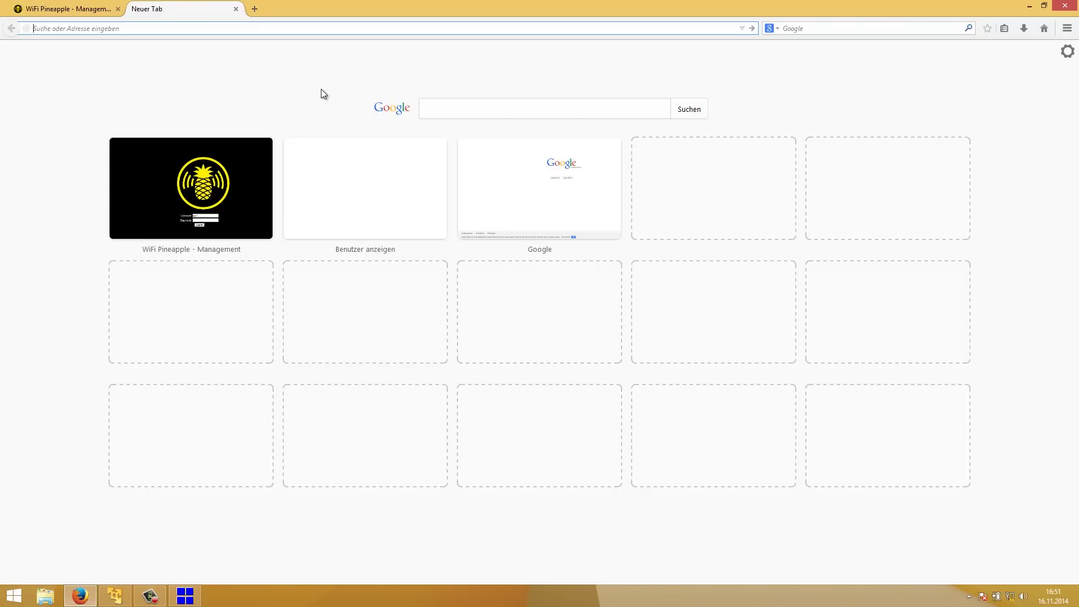
{"action": "type", "text": "www.google.de"}
{"action": "key", "text": "Return"}
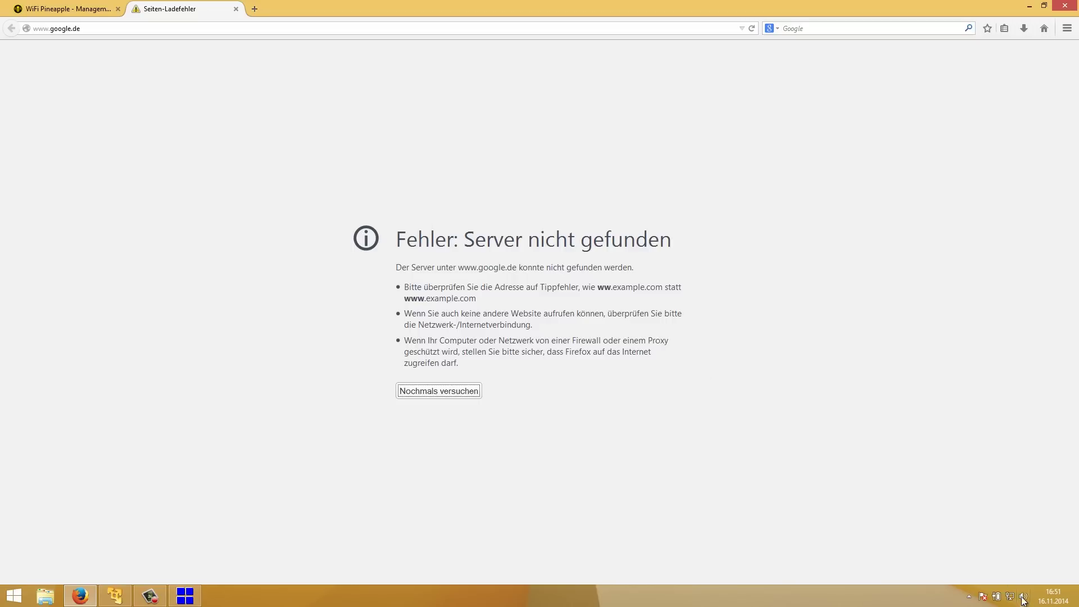
{"action": "mouse_move", "coordinate": [1010, 597]}
{"action": "left_click", "coordinate": [434, 30]}
{"action": "key", "text": "Return"}
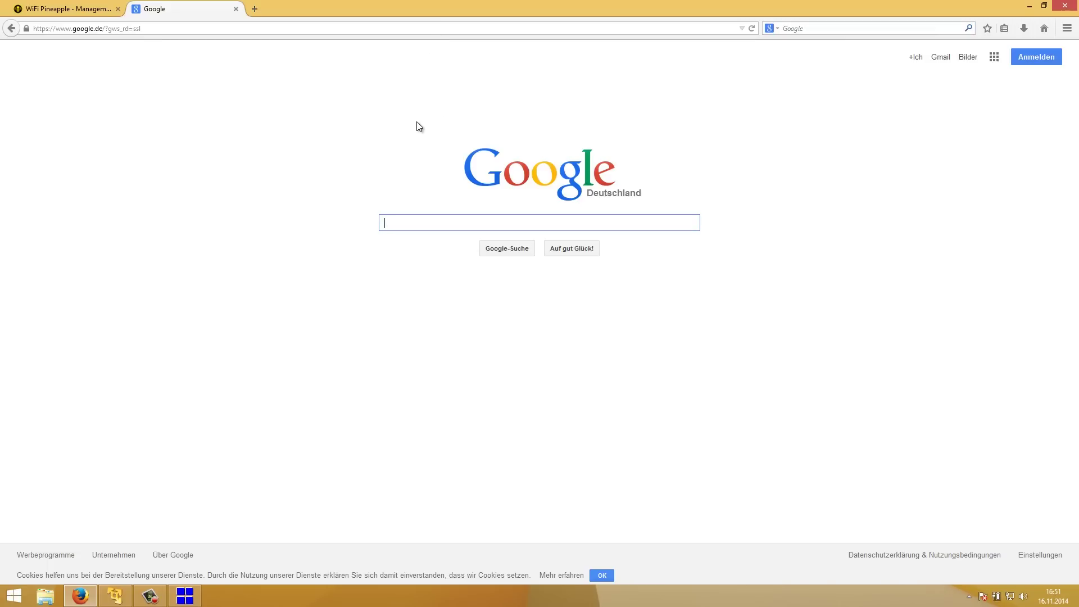
Switch to the Kali Linux virtual machine in VMware Player and unlock it with the account password.
{"action": "left_click", "coordinate": [110, 600]}
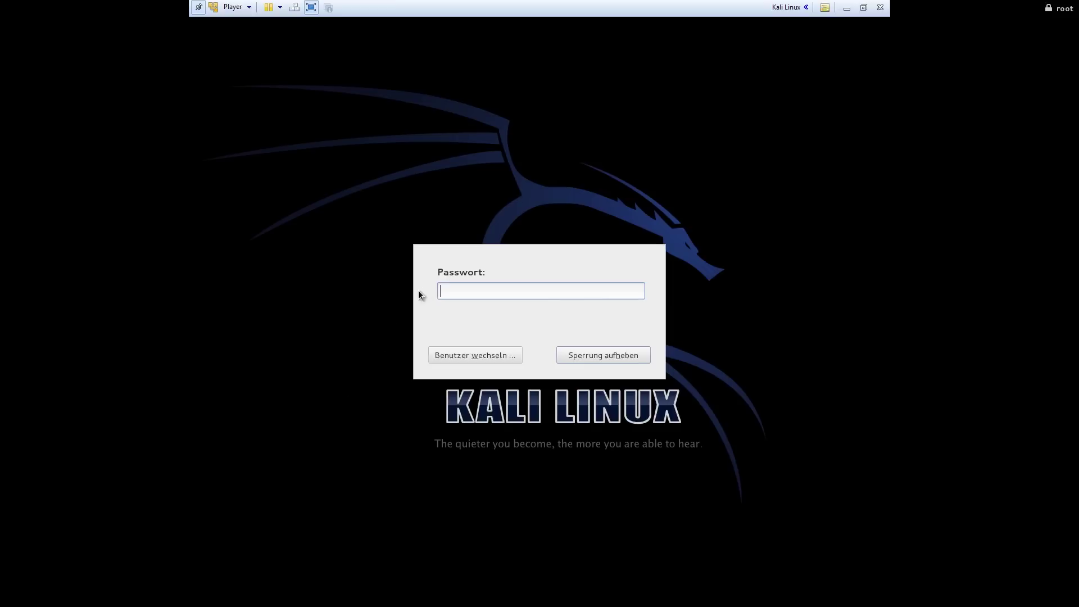
{"action": "type", "text": "•••••••••••"}
{"action": "key", "text": "Return"}
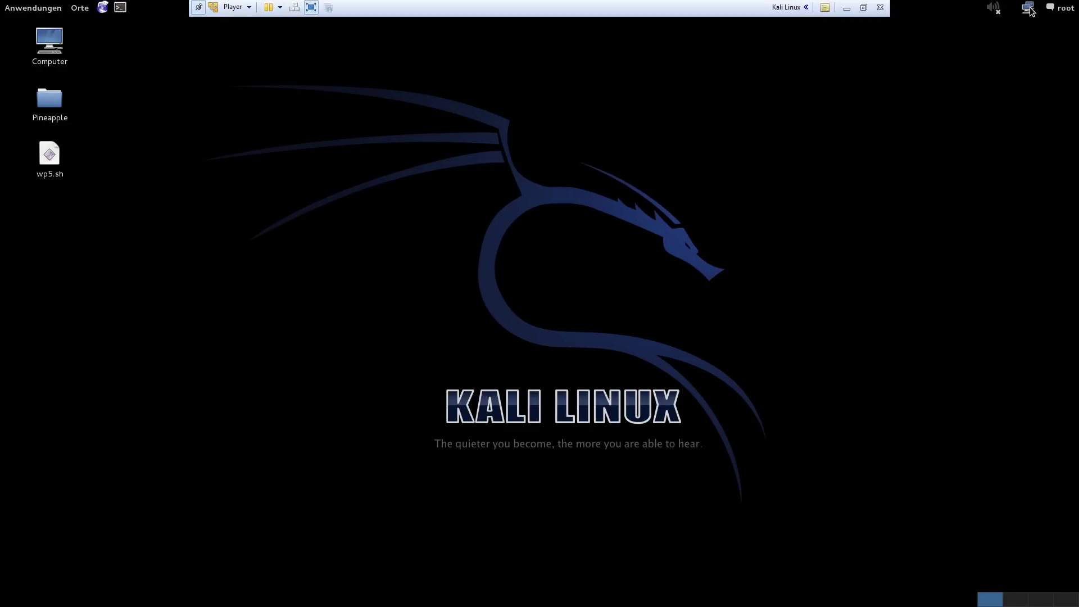
Connect Kali Linux to a wireless network and open google.de in the Iceweasel browser.
{"action": "left_click", "coordinate": [1031, 11]}
{"action": "left_click", "coordinate": [912, 198]}
{"action": "left_click", "coordinate": [102, 7]}
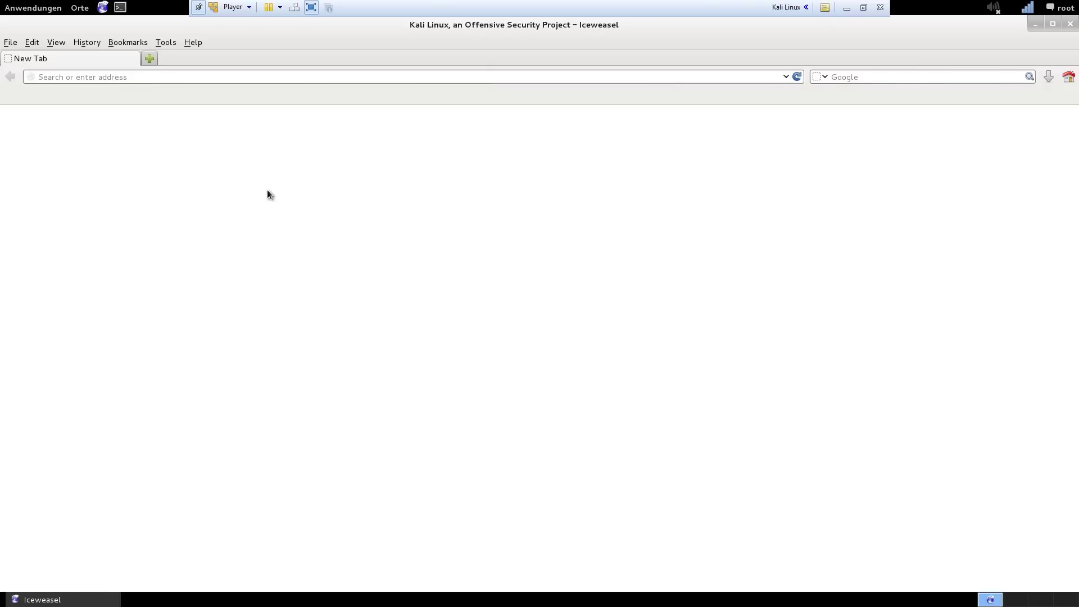
{"action": "left_click_drag", "start_coordinate": [234, 79], "coordinate": [19, 76]}
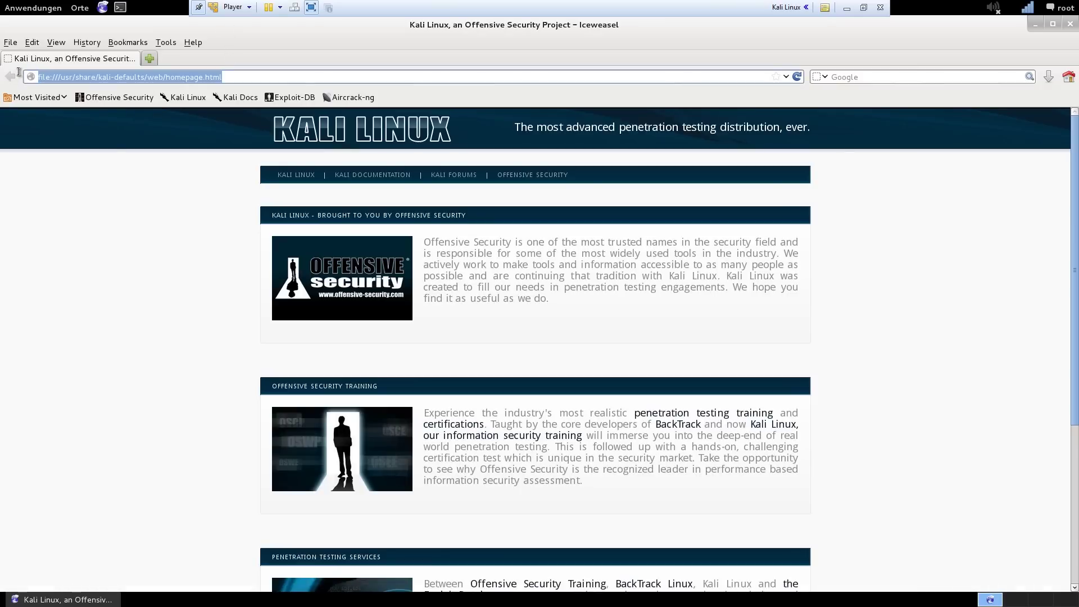
{"action": "type", "text": "google.de/"}
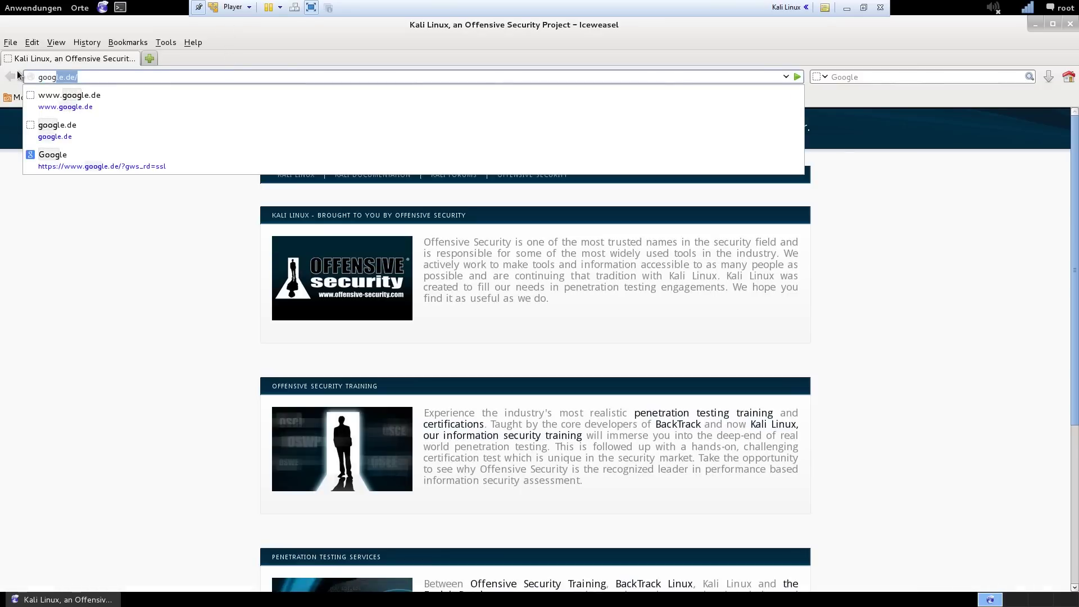
{"action": "key", "text": "Return"}
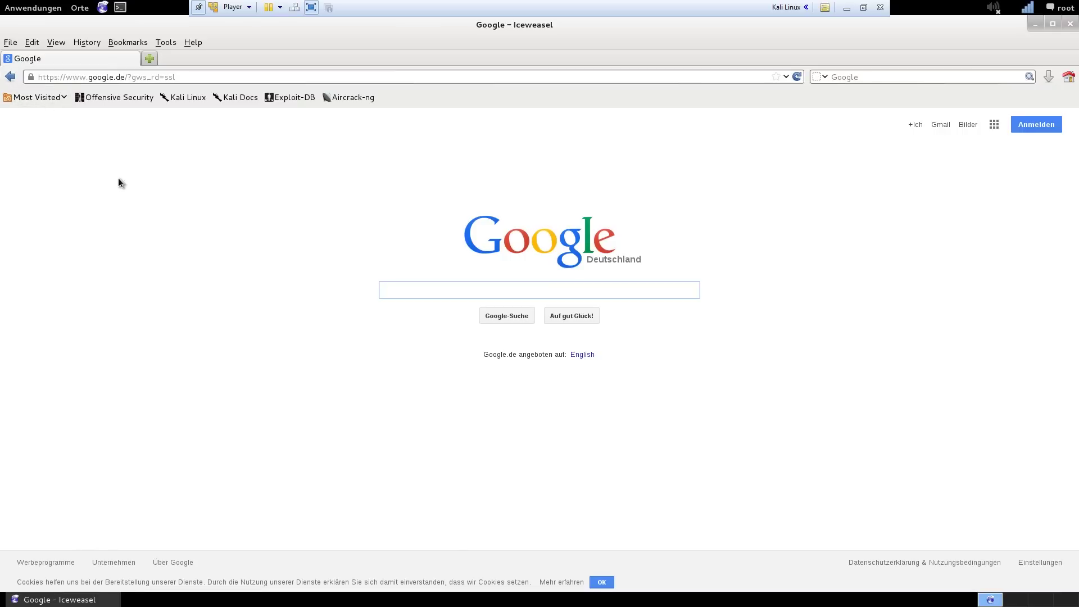
{"action": "left_click", "coordinate": [185, 78]}
{"action": "double_click", "coordinate": [35, 79]}
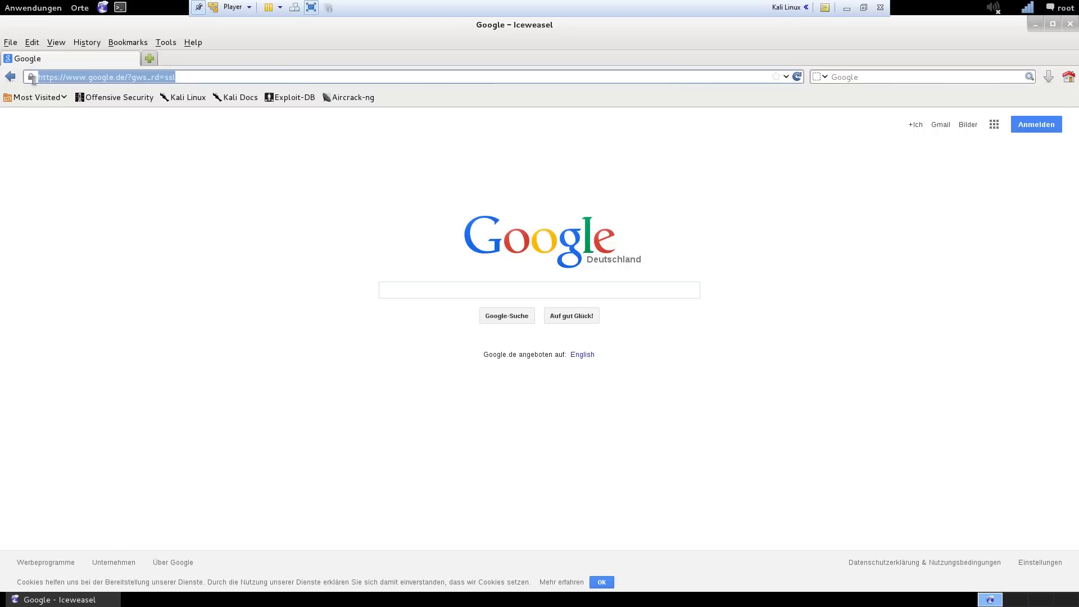
{"action": "left_click", "coordinate": [187, 77]}
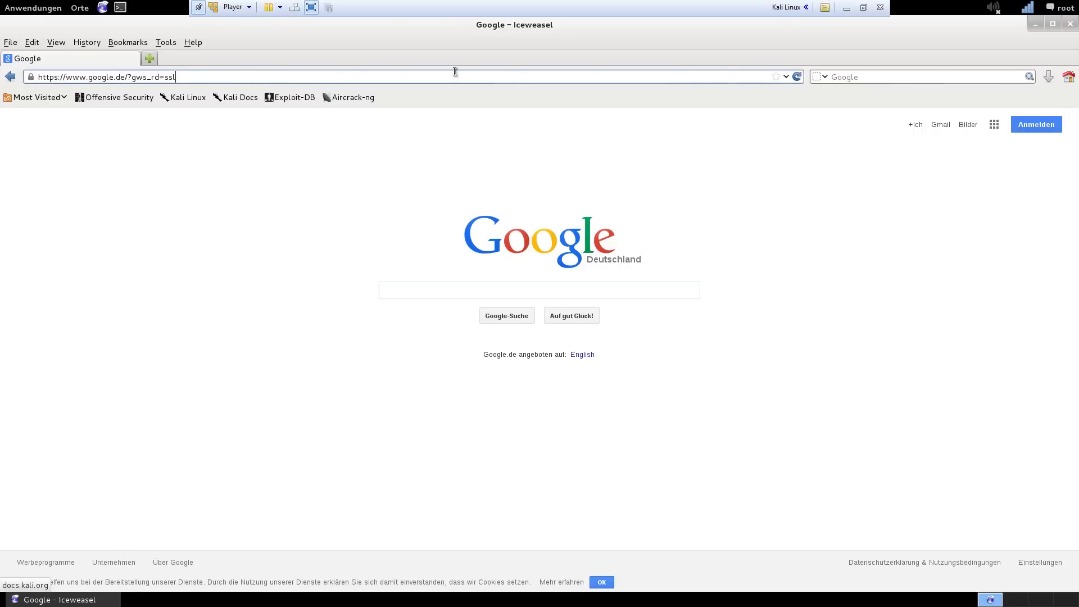
Minimise Iceweasel and the virtual machine, return to the WiFi Pineapple page in Firefox, and disconnect the wlan1 interface.
{"action": "left_click", "coordinate": [1036, 25]}
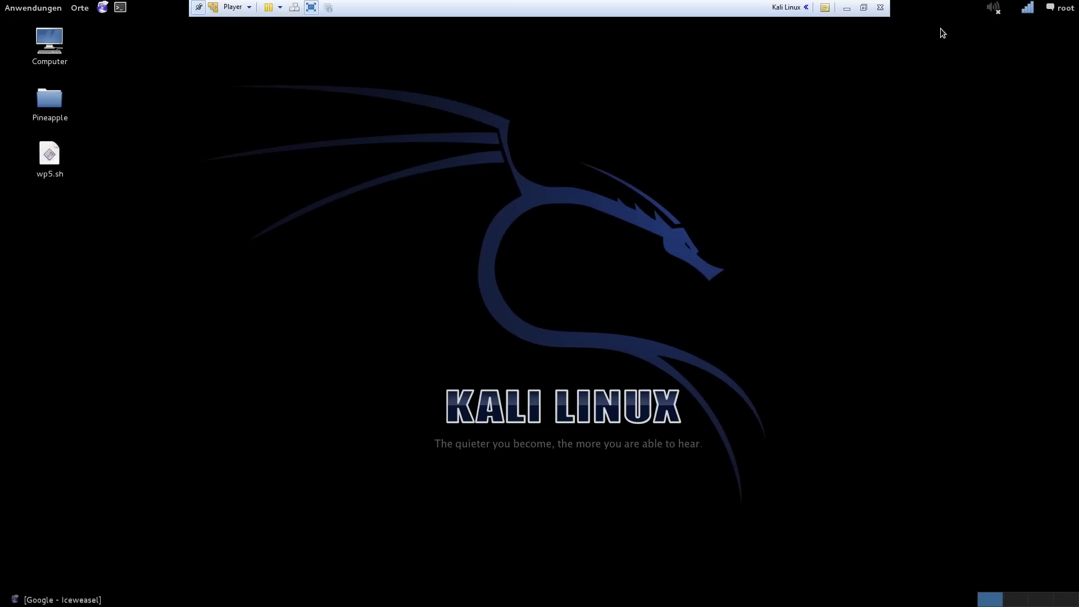
{"action": "left_click", "coordinate": [847, 8]}
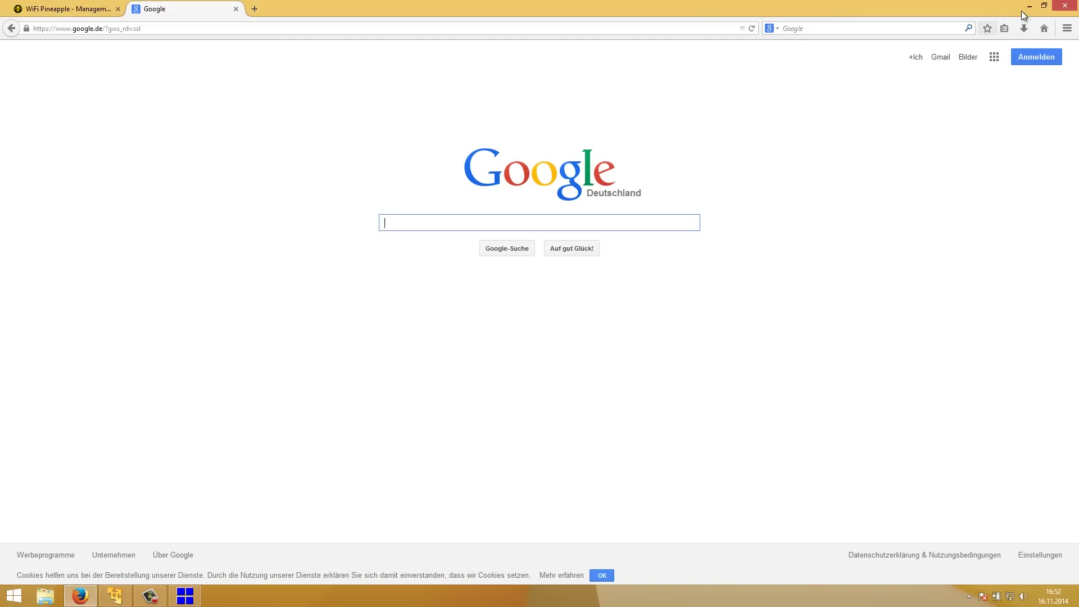
{"action": "left_click", "coordinate": [61, 9]}
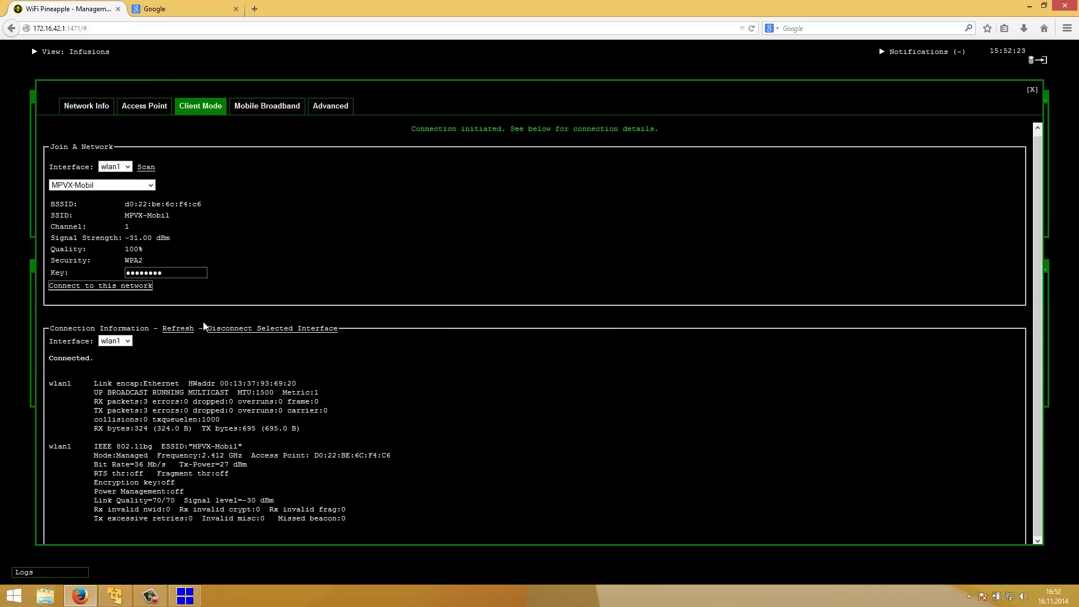
{"action": "left_click", "coordinate": [235, 330]}
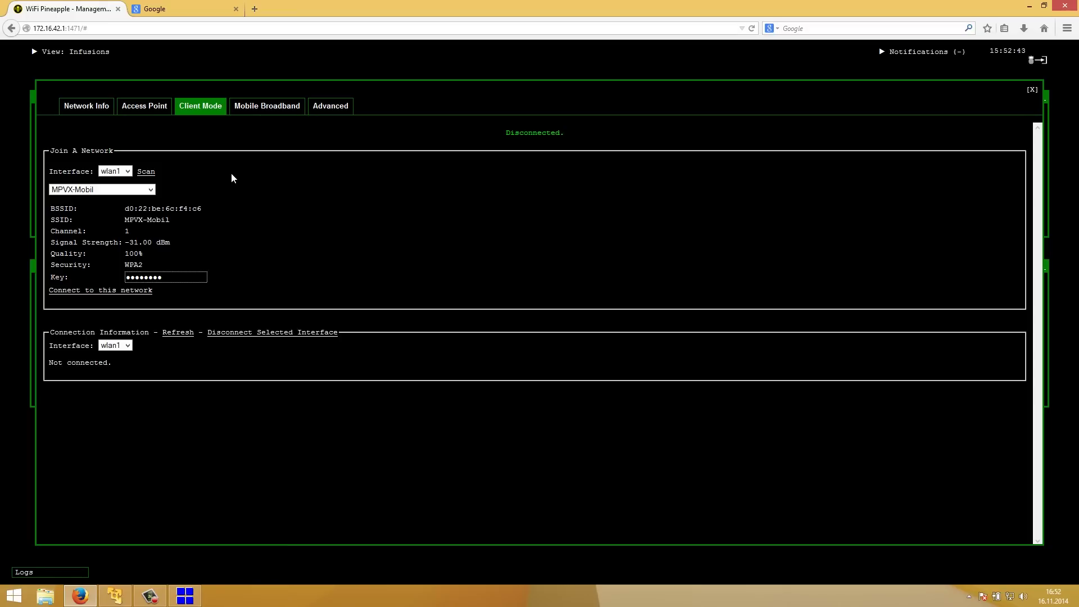
Minimise Firefox and connect the Windows computer to the MPVX-Mobil WiFi network.
{"action": "left_click", "coordinate": [1028, 5]}
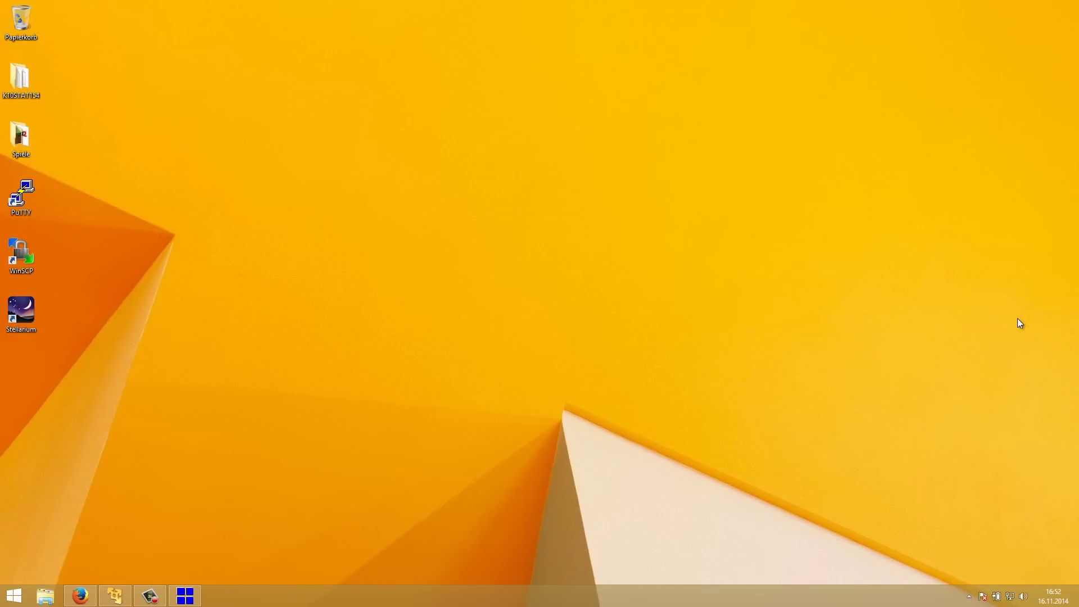
{"action": "left_click", "coordinate": [1010, 597]}
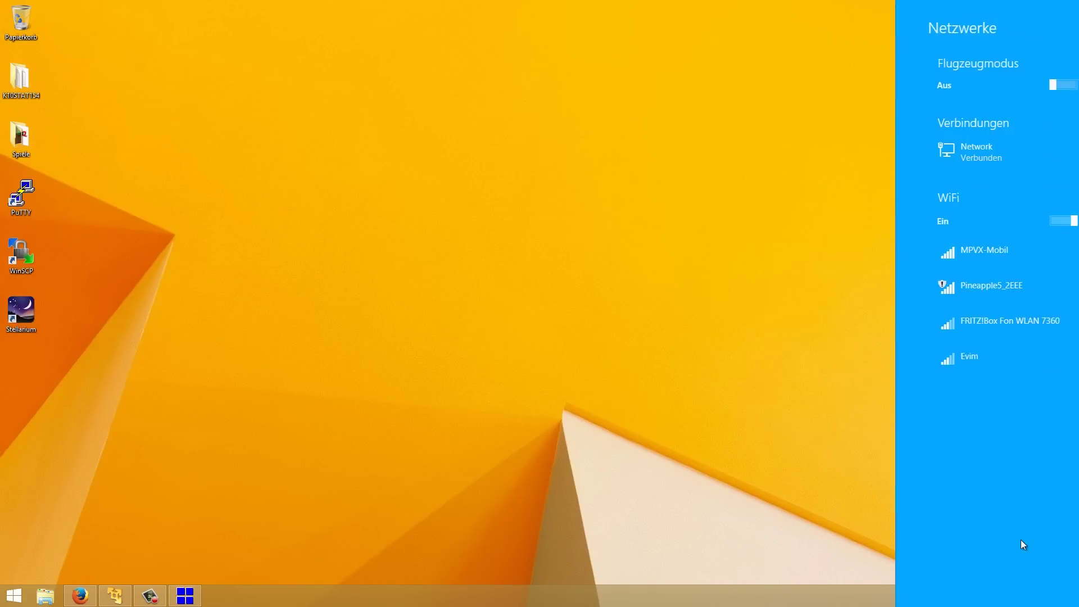
{"action": "left_click", "coordinate": [952, 259]}
{"action": "left_click", "coordinate": [1039, 320]}
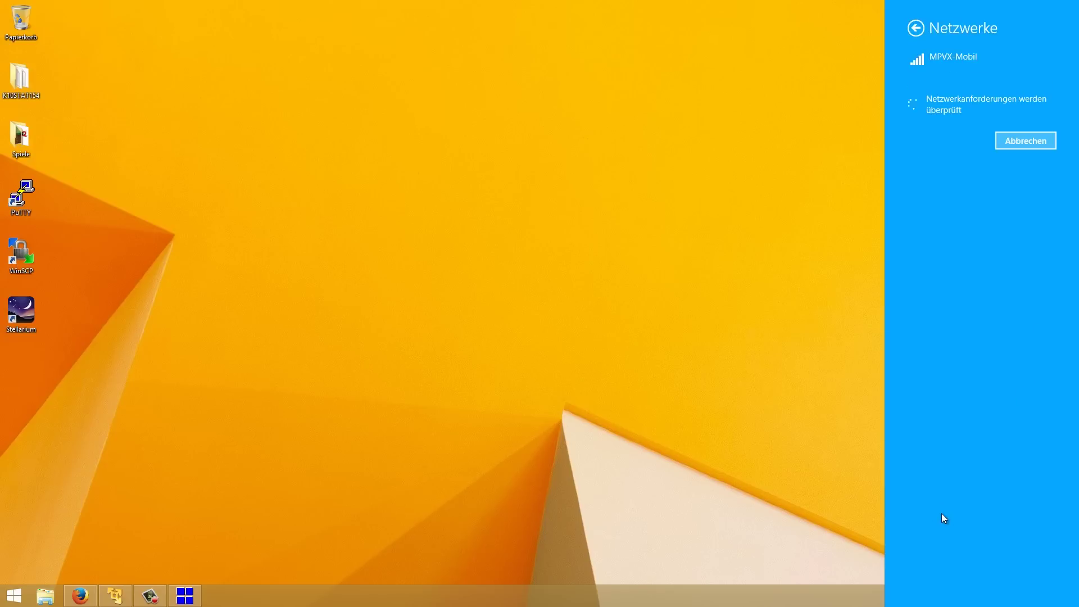
Open the Windows network connections list, then narrow its window and place it in the upper middle of the desktop.
{"action": "left_click", "coordinate": [772, 482]}
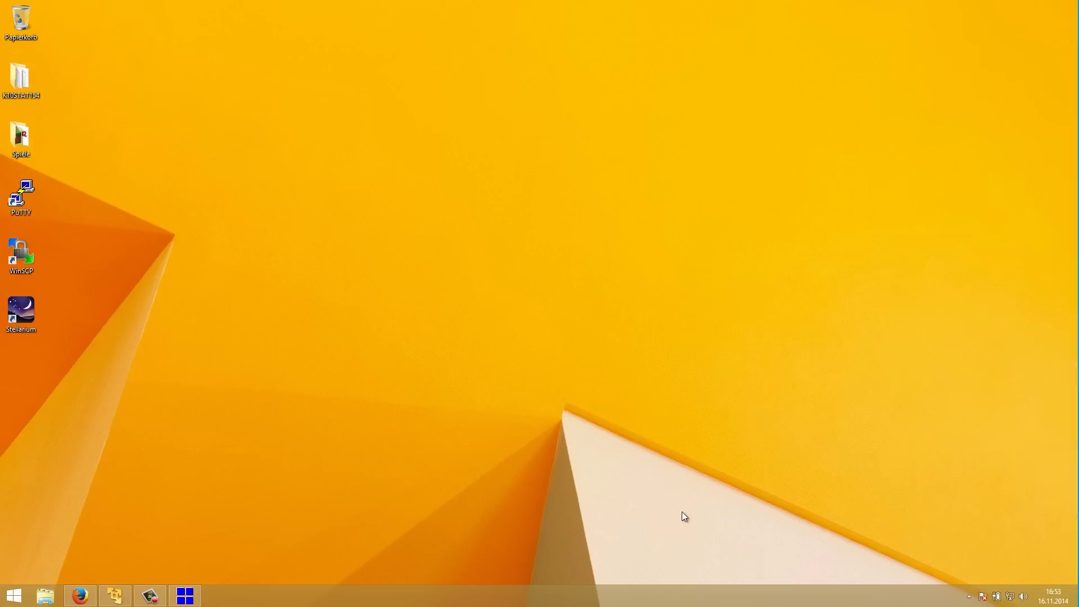
{"action": "right_click", "coordinate": [15, 596]}
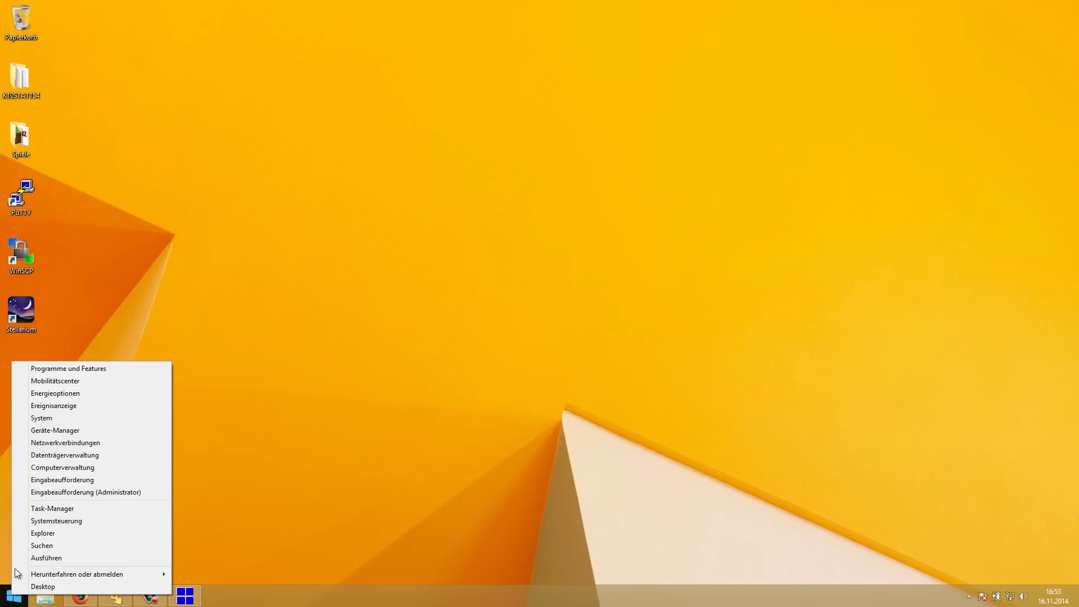
{"action": "left_click", "coordinate": [59, 443]}
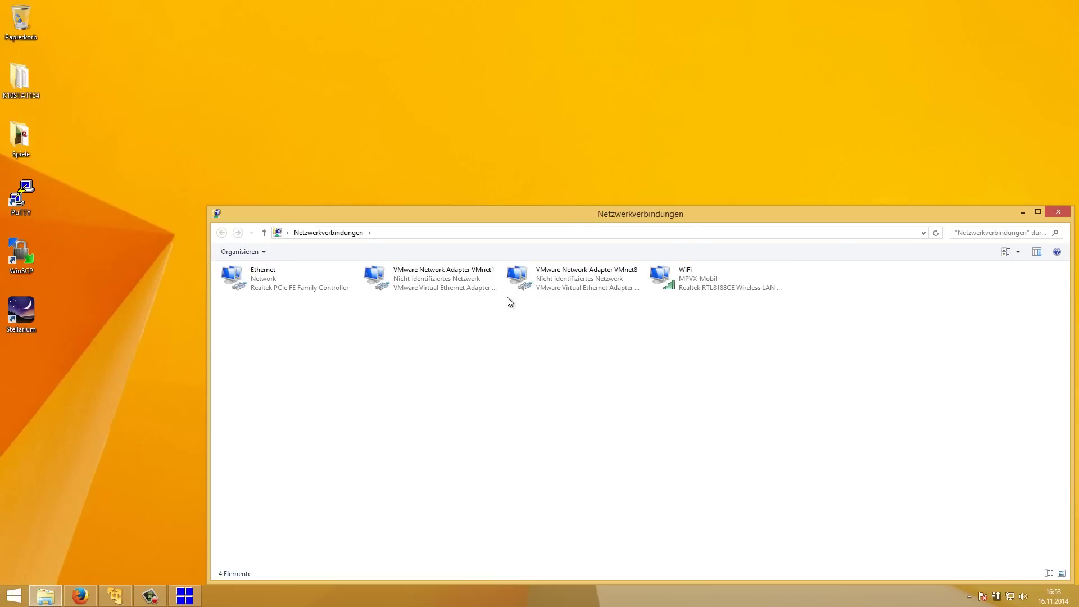
{"action": "mouse_move", "coordinate": [655, 213]}
{"action": "left_mouse_down"}
{"action": "mouse_move", "coordinate": [628, 150]}
{"action": "mouse_move", "coordinate": [647, 202]}
{"action": "left_mouse_up"}
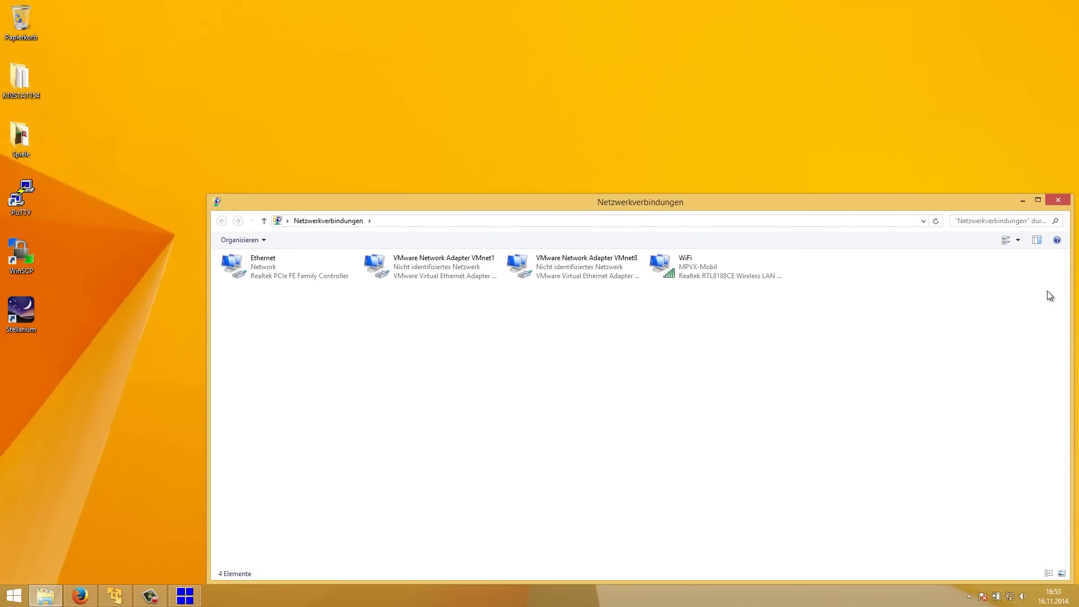
{"action": "left_click_drag", "start_coordinate": [1072, 316], "coordinate": [812, 354]}
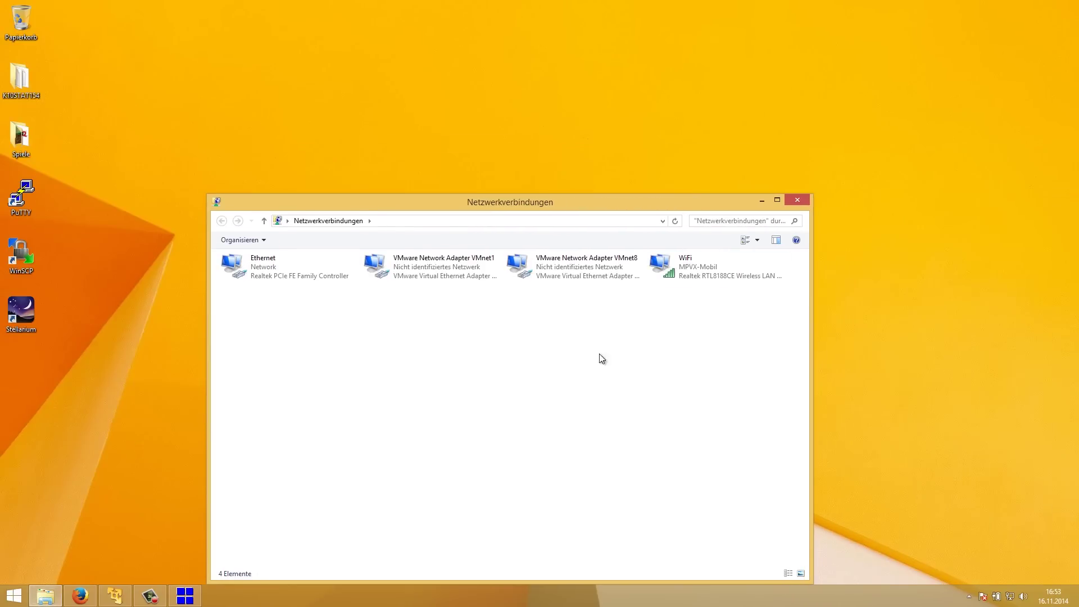
{"action": "left_click_drag", "start_coordinate": [601, 201], "coordinate": [641, 90]}
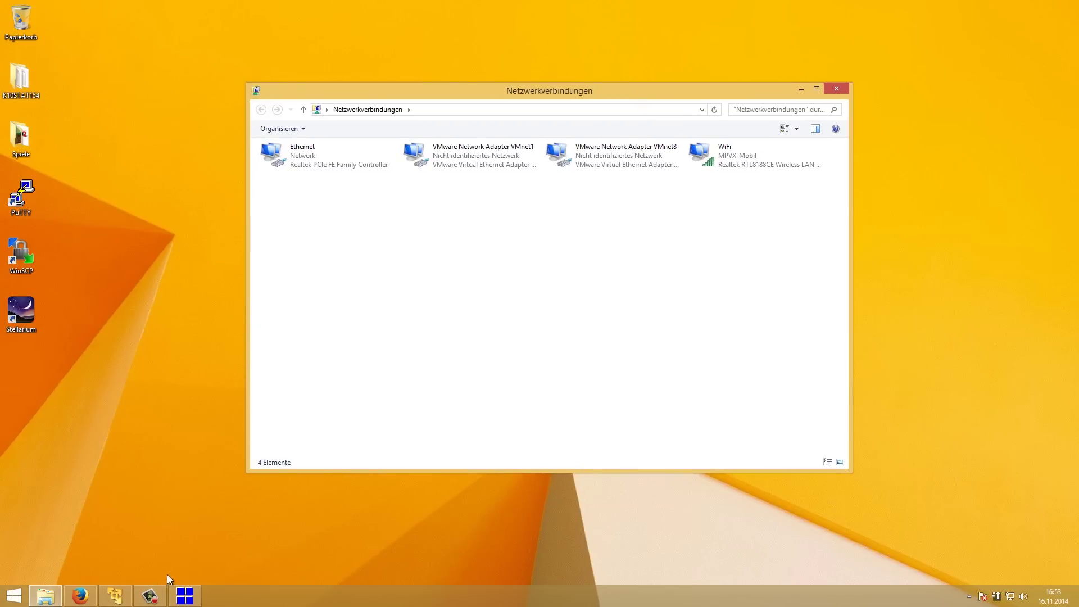
Open the adapter settings through the Control Panel's Network and Sharing Center and close the other network windows.
{"action": "left_click", "coordinate": [11, 599]}
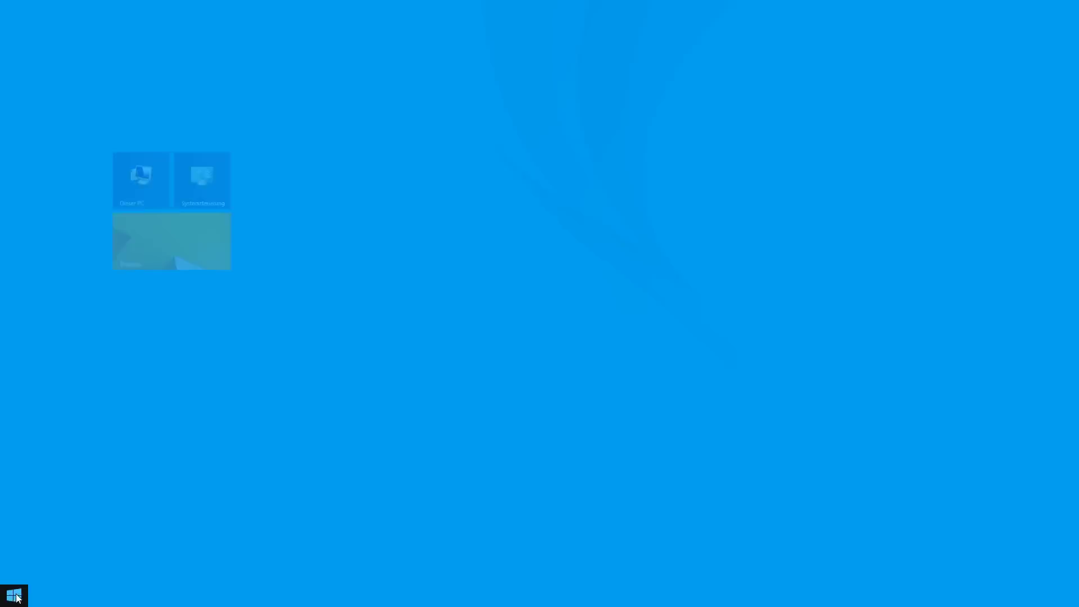
{"action": "left_click", "coordinate": [191, 156]}
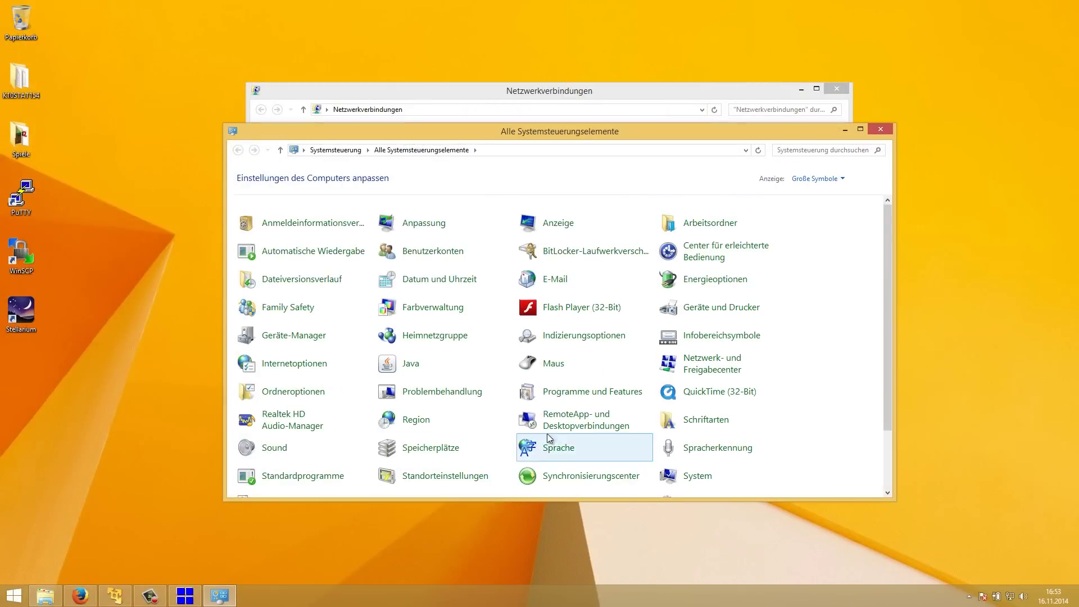
{"action": "left_click", "coordinate": [699, 369]}
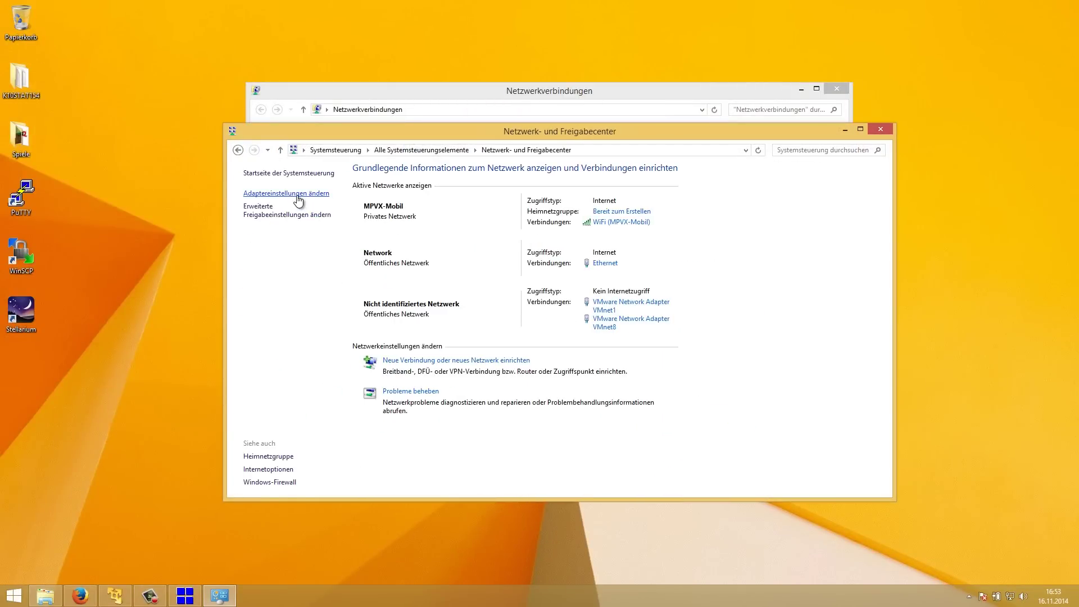
{"action": "left_click", "coordinate": [297, 197]}
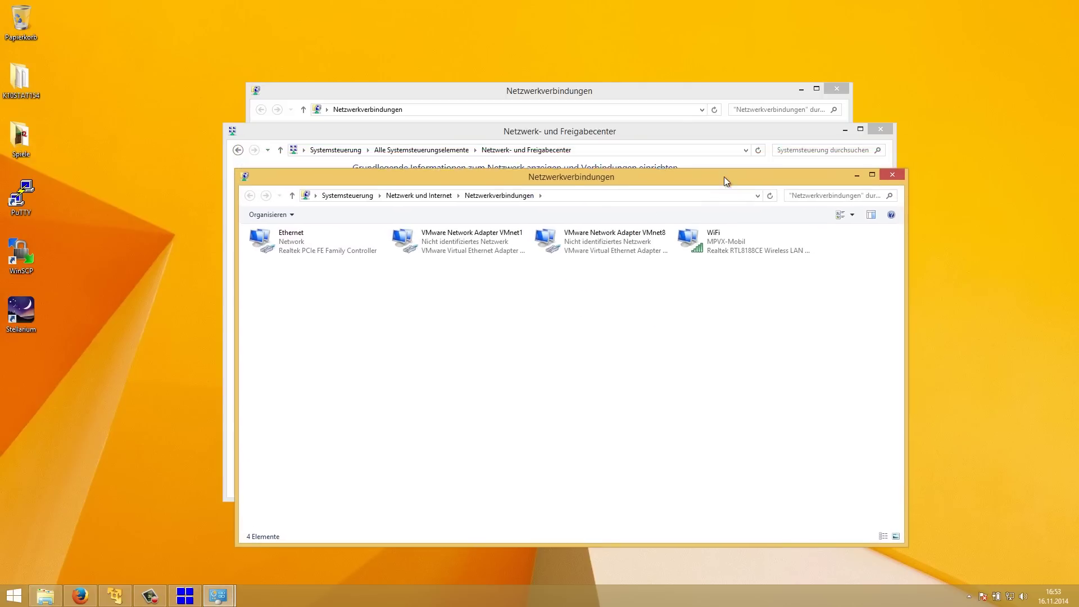
{"action": "left_click_drag", "start_coordinate": [726, 145], "coordinate": [724, 177]}
{"action": "left_click", "coordinate": [837, 87]}
{"action": "left_click", "coordinate": [880, 130]}
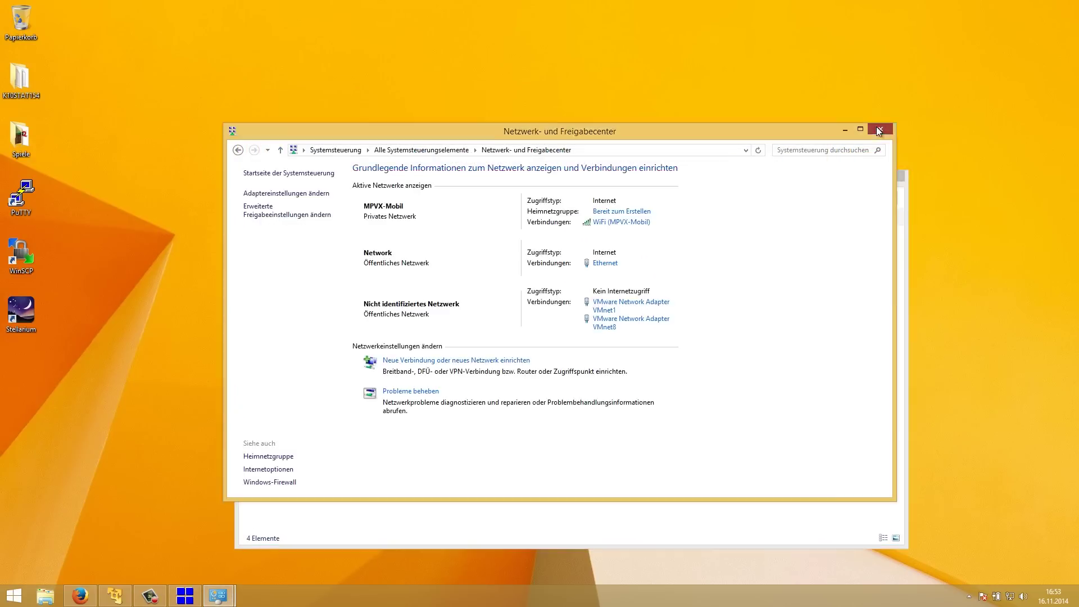
{"action": "left_click_drag", "start_coordinate": [603, 177], "coordinate": [655, 147]}
Share the WiFi adapter's internet connection with other network users, choosing Ethernet as the home network connection.
{"action": "left_click", "coordinate": [764, 213]}
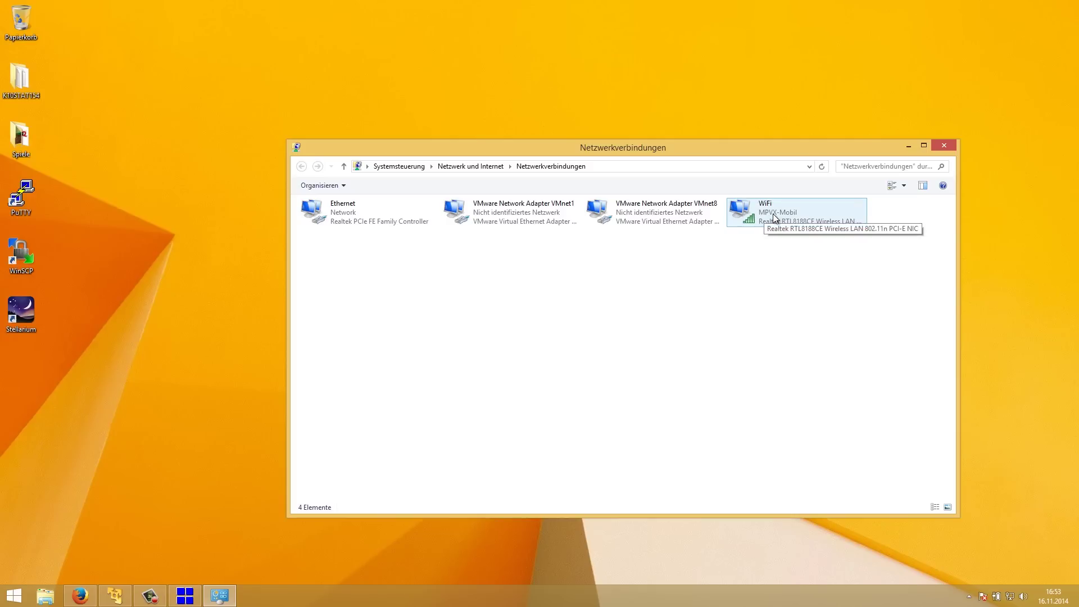
{"action": "right_click", "coordinate": [773, 217]}
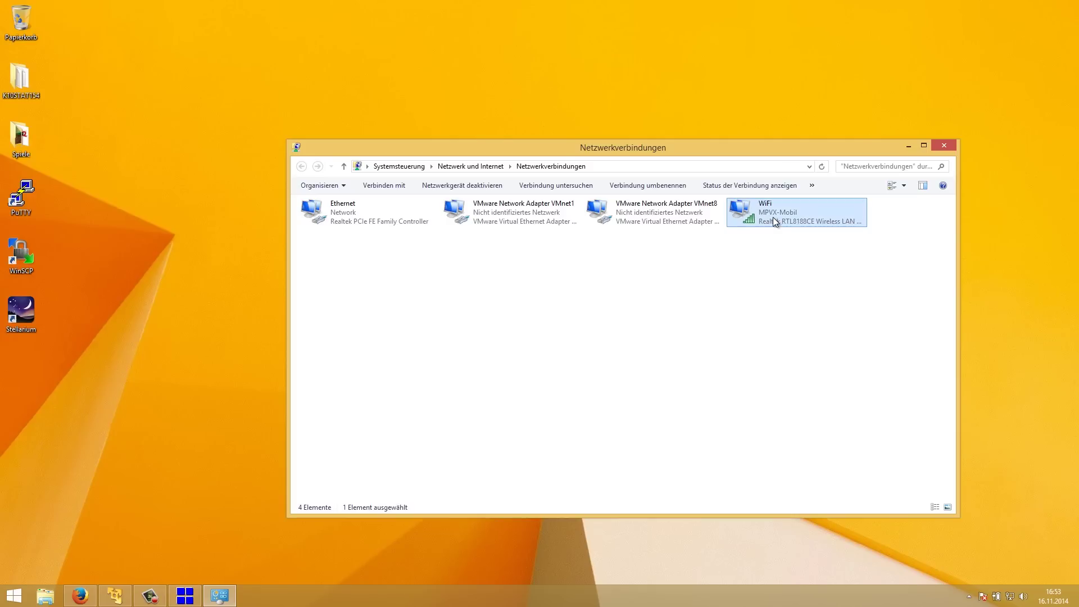
{"action": "left_click", "coordinate": [793, 336]}
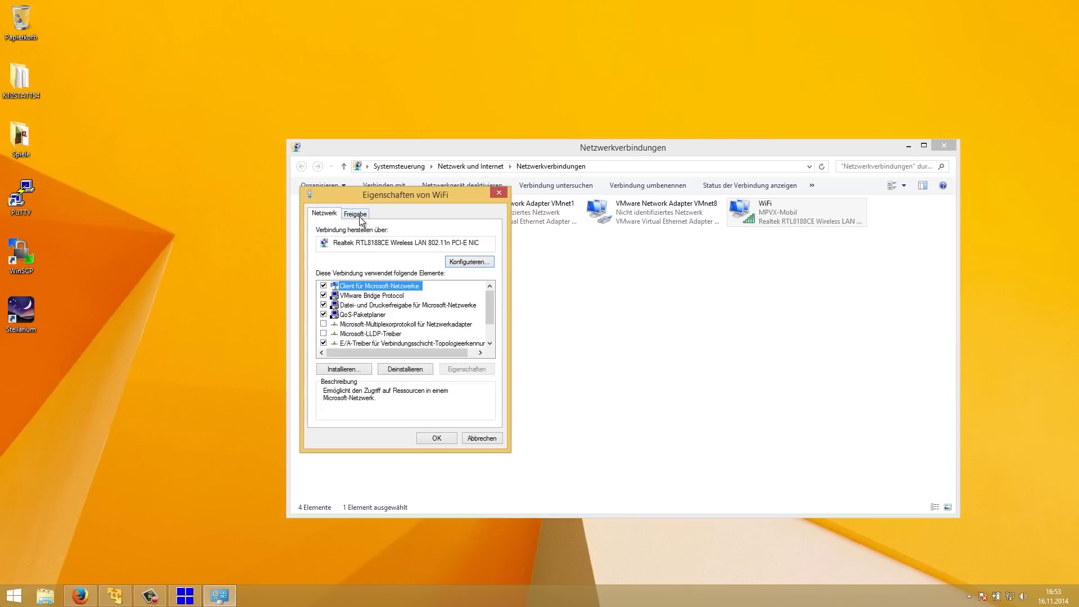
{"action": "left_click", "coordinate": [355, 214]}
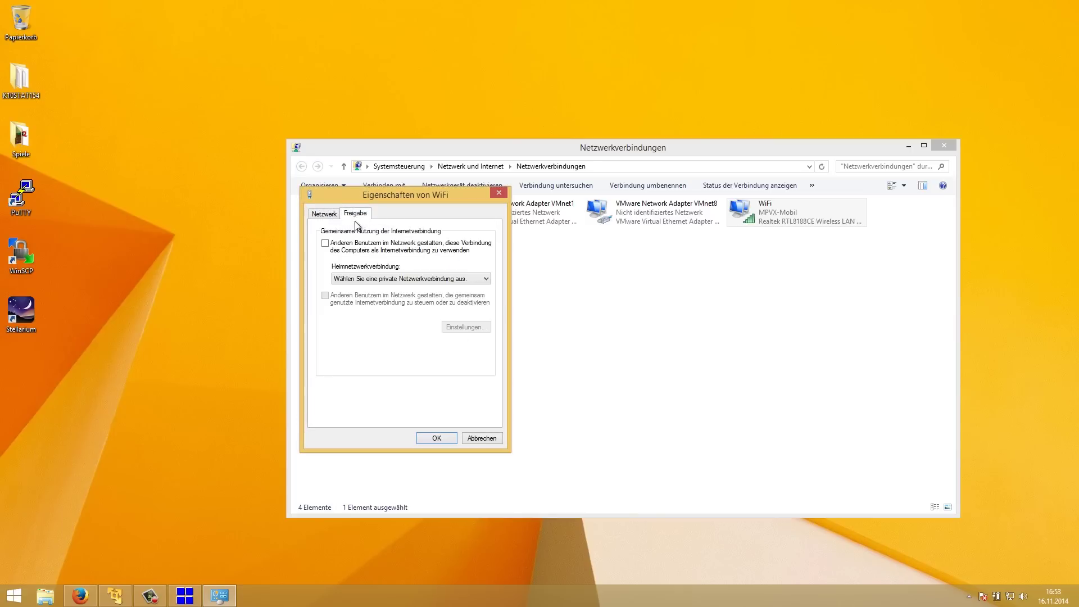
{"action": "left_click", "coordinate": [335, 248]}
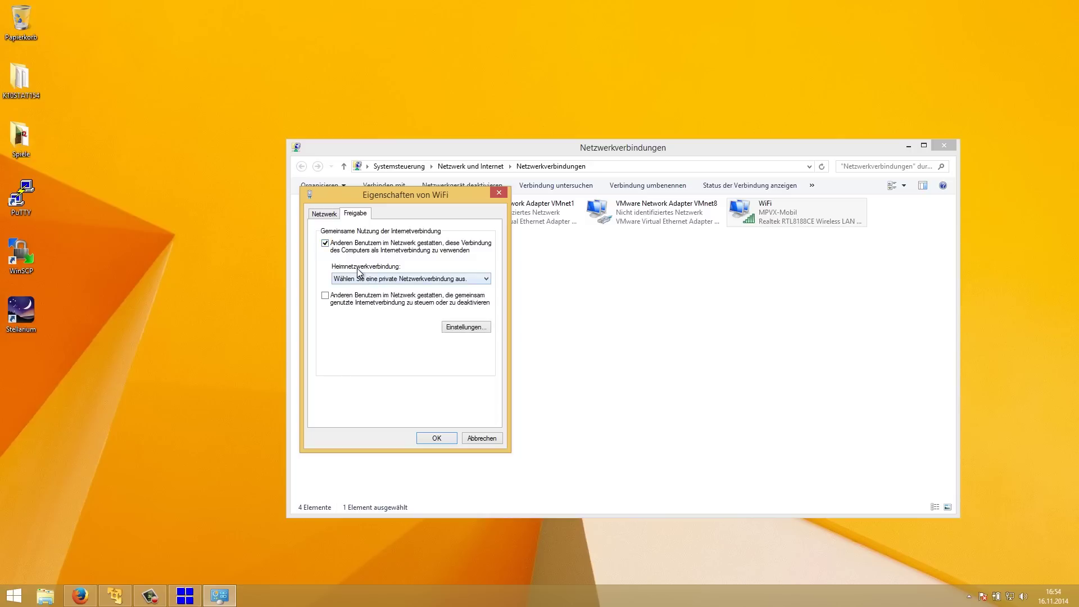
{"action": "left_click", "coordinate": [393, 280]}
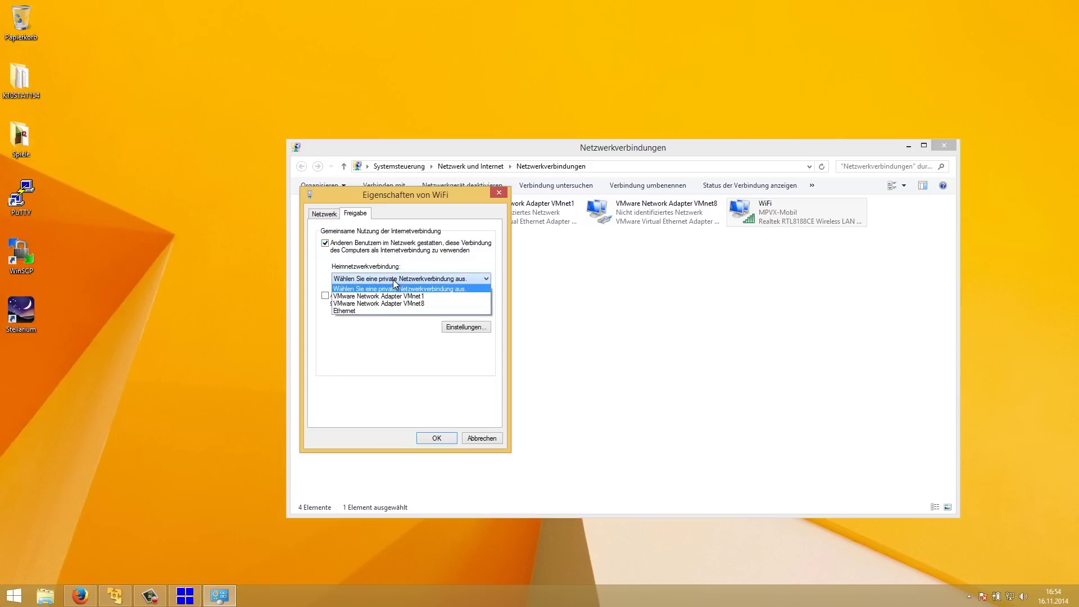
{"action": "left_click", "coordinate": [353, 311]}
{"action": "left_click_drag", "start_coordinate": [370, 198], "coordinate": [549, 238]}
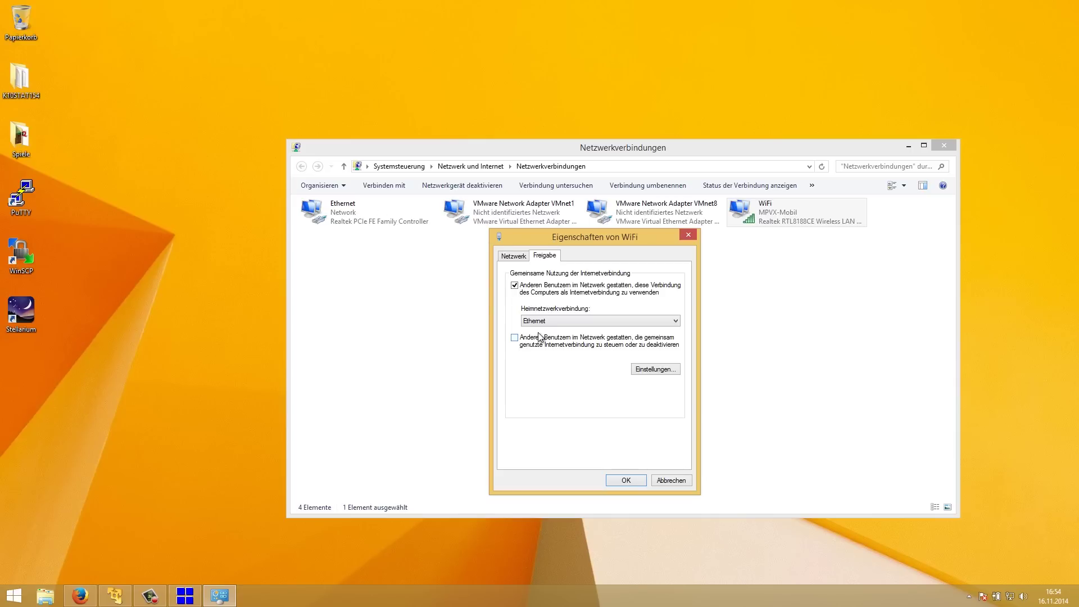
{"action": "left_click", "coordinate": [625, 482]}
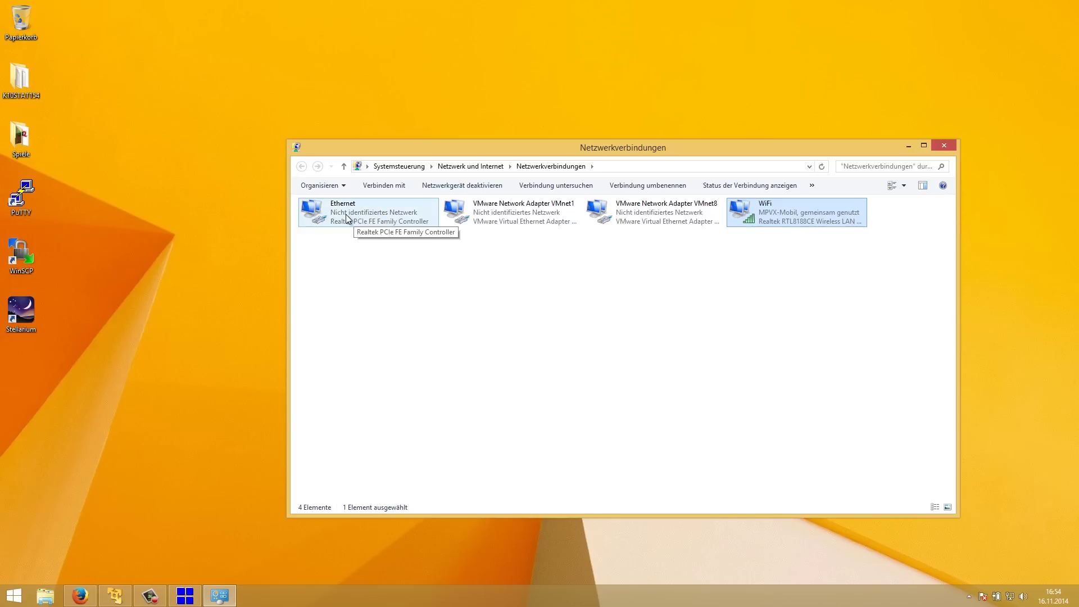
Set the Ethernet adapter's IPv4 address to 172.16.42.42, keeping 8.8.8.8 as the preferred DNS server, and apply the settings.
{"action": "right_click", "coordinate": [392, 212]}
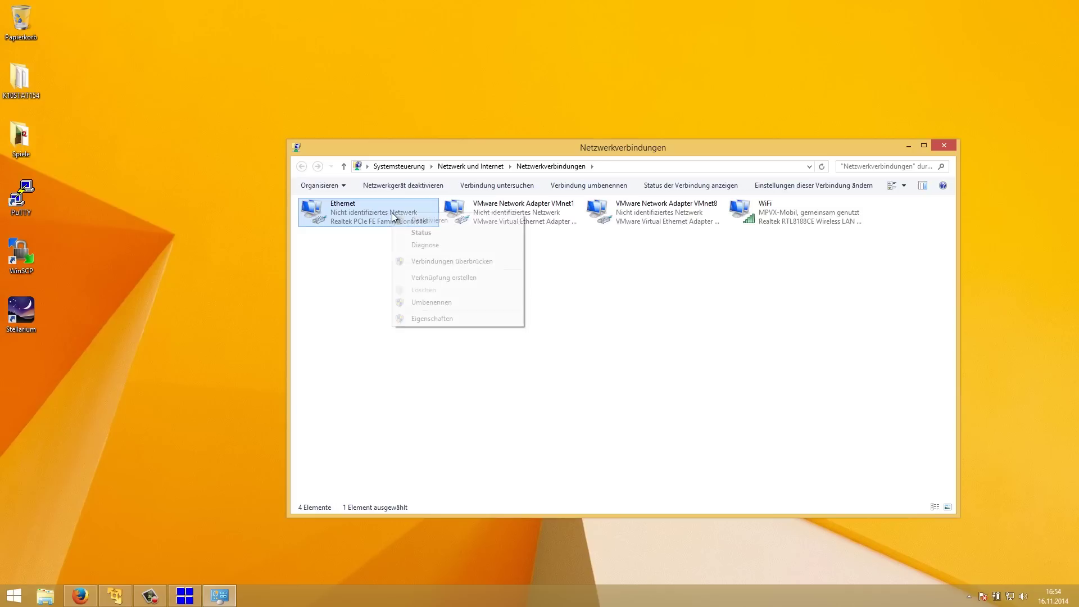
{"action": "left_click", "coordinate": [422, 319]}
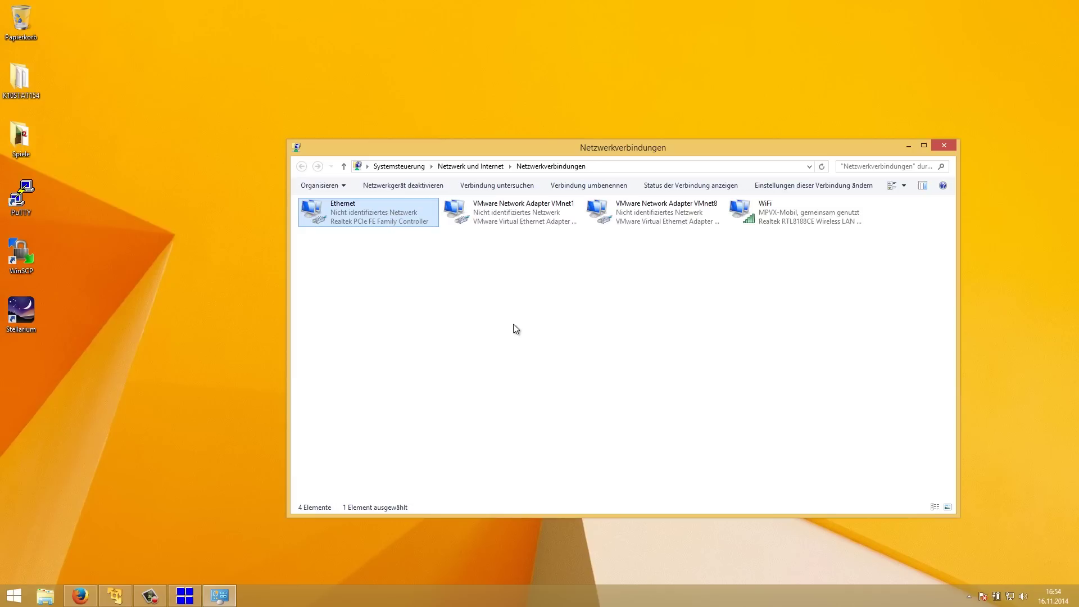
{"action": "scroll", "coordinate": [425, 323], "scroll_direction": "down", "scroll_amount": 1}
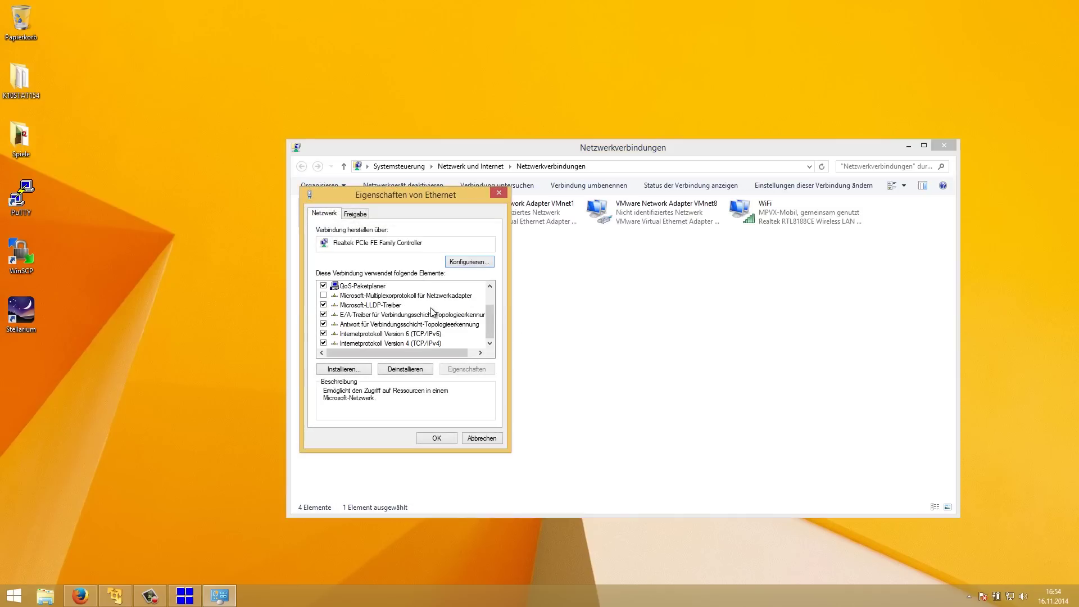
{"action": "left_click", "coordinate": [402, 343]}
{"action": "left_click", "coordinate": [466, 369]}
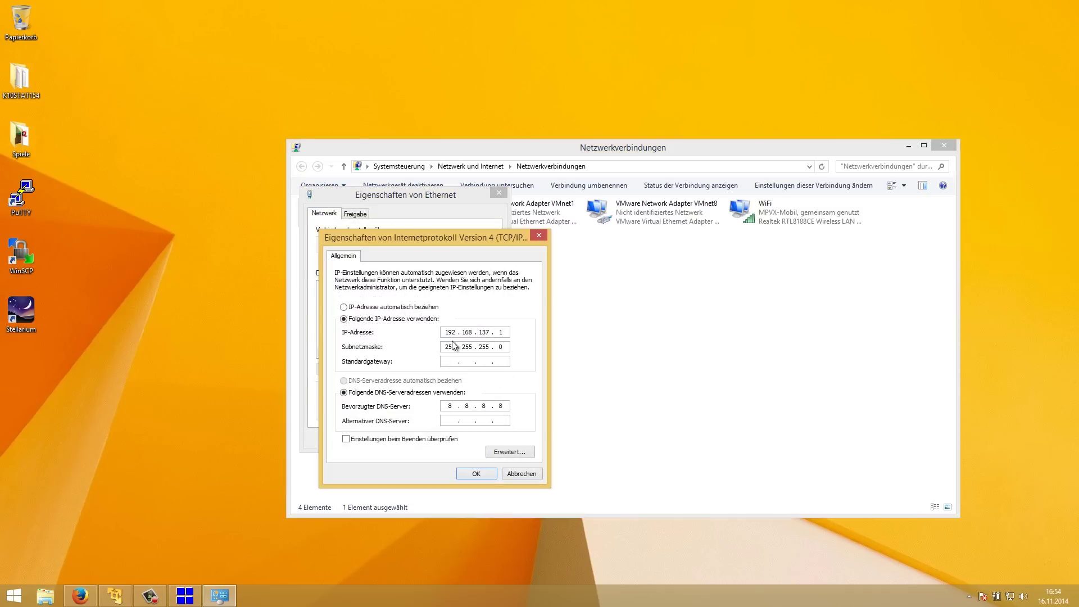
{"action": "left_click_drag", "start_coordinate": [491, 241], "coordinate": [782, 249]}
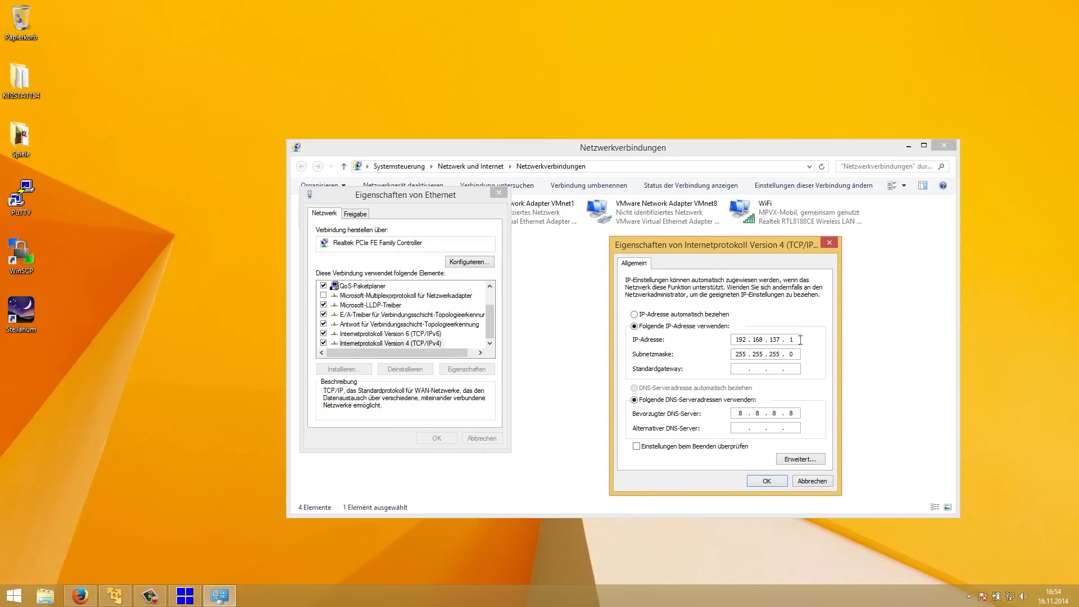
{"action": "left_click", "coordinate": [798, 339]}
{"action": "key", "text": "BackSpace"}
{"action": "key", "text": "BackSpace"}
{"action": "key", "text": "BackSpace"}
{"action": "key", "text": "BackSpace"}
{"action": "key", "text": "BackSpace"}
{"action": "key", "text": "BackSpace"}
{"action": "key", "text": "BackSpace"}
{"action": "key", "text": "BackSpace"}
{"action": "key", "text": "BackSpace"}
{"action": "key", "text": "BackSpace"}
{"action": "key", "text": "BackSpace"}
{"action": "key", "text": "BackSpace"}
{"action": "type", "text": "172 . 16 . 42 . 42"}
{"action": "left_click", "coordinate": [796, 414]}
{"action": "left_click", "coordinate": [768, 482]}
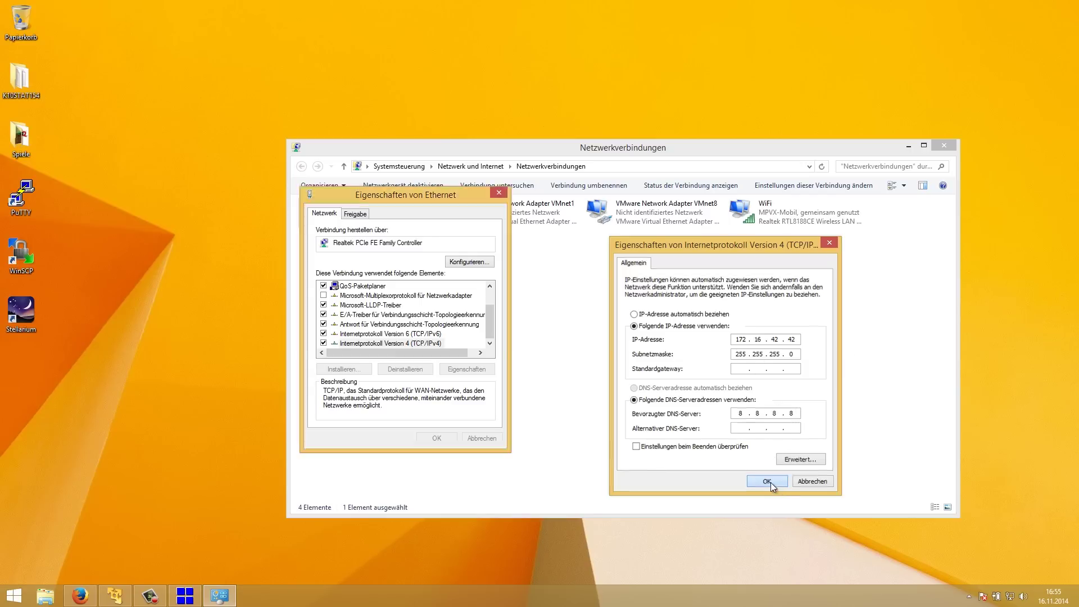
{"action": "left_click", "coordinate": [443, 437]}
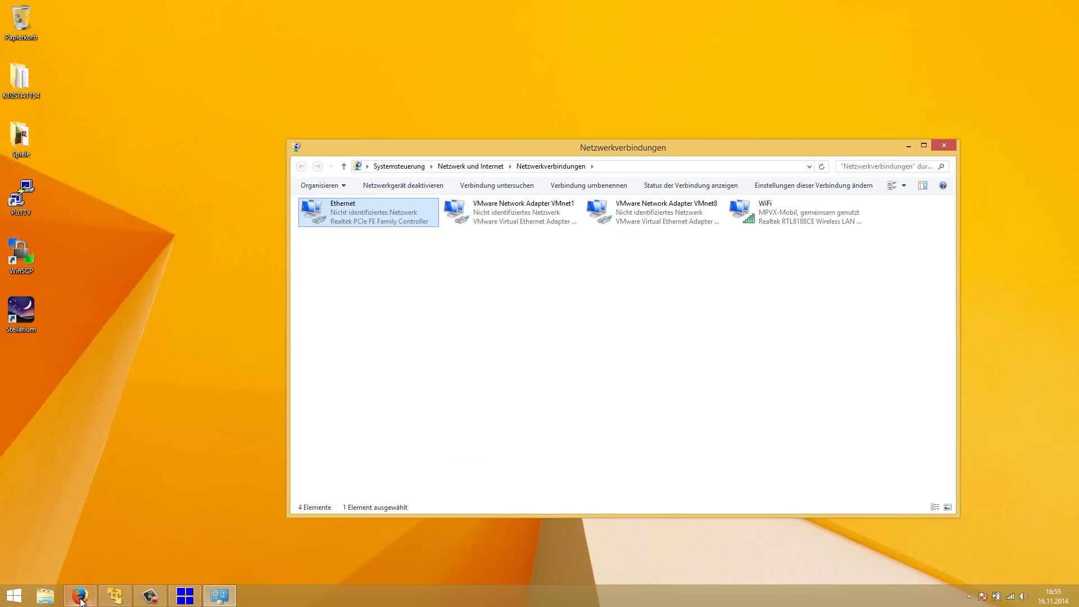
Switch to the WiFi Pineapple page in Firefox, update the default route to 172.16.42.42 on br-lan, and restart DNS.
{"action": "left_click", "coordinate": [79, 539]}
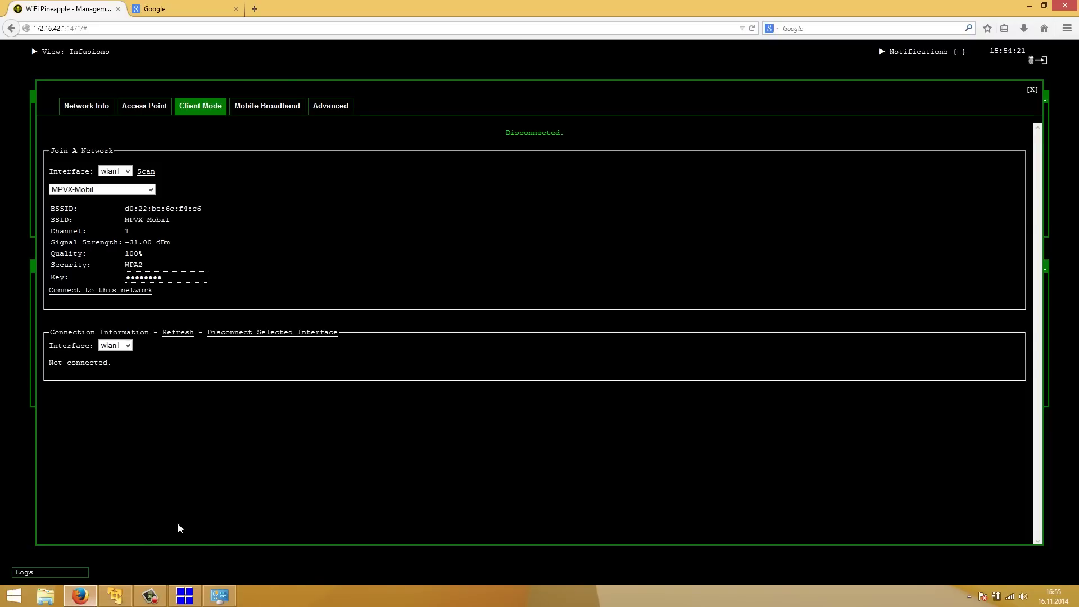
{"action": "left_click", "coordinate": [88, 108]}
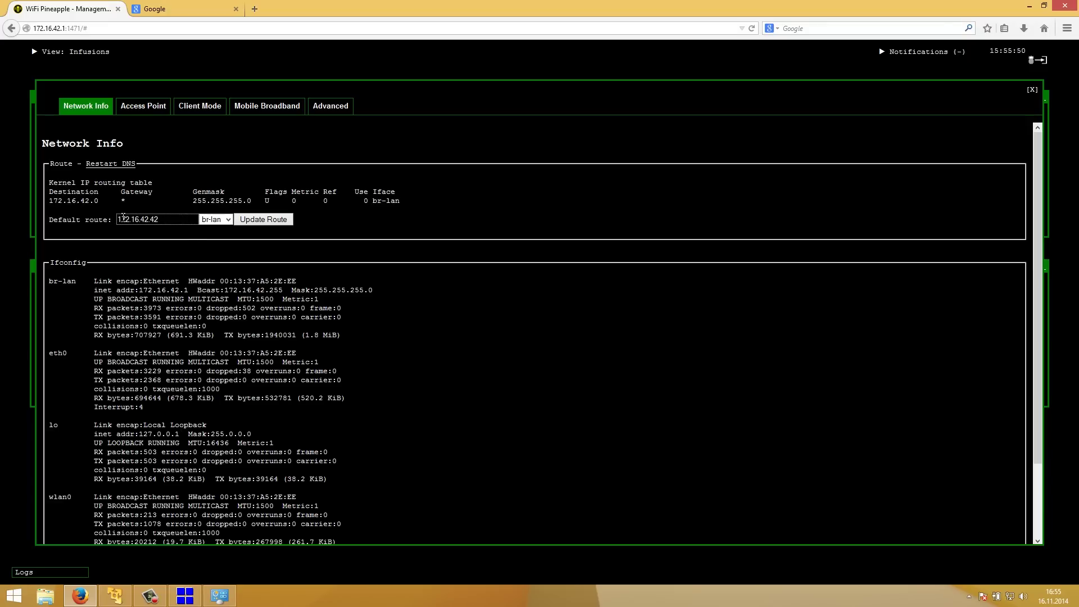
{"action": "mouse_move", "coordinate": [121, 220]}
{"action": "left_mouse_down"}
{"action": "mouse_move", "coordinate": [151, 218]}
{"action": "mouse_move", "coordinate": [110, 220]}
{"action": "left_mouse_up"}
{"action": "left_click", "coordinate": [169, 218]}
{"action": "left_click", "coordinate": [138, 218]}
{"action": "left_click", "coordinate": [261, 220]}
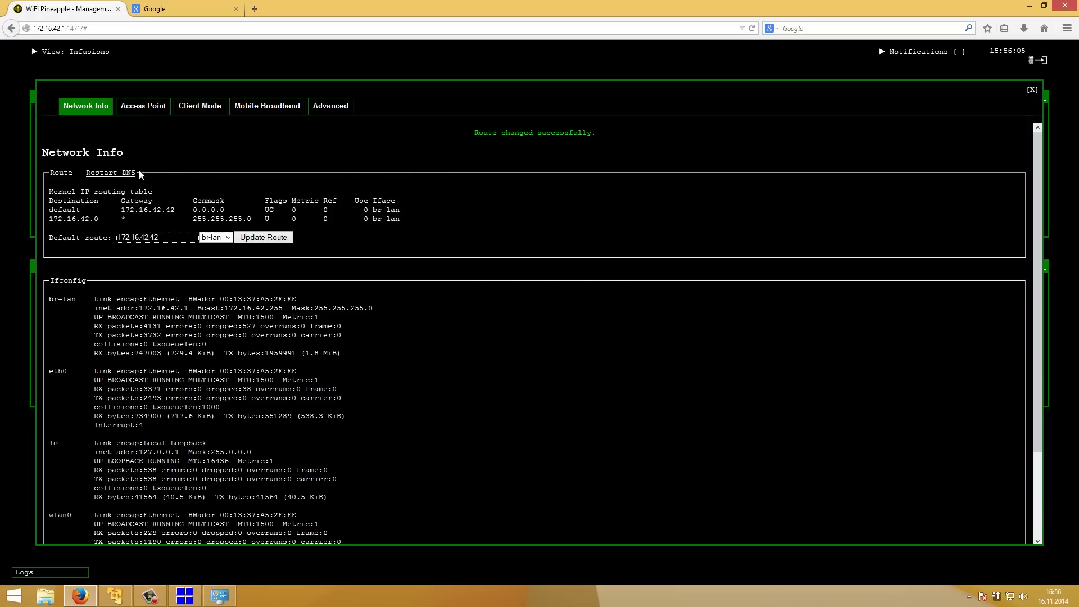
{"action": "left_click", "coordinate": [121, 174]}
{"action": "left_click", "coordinate": [1032, 90]}
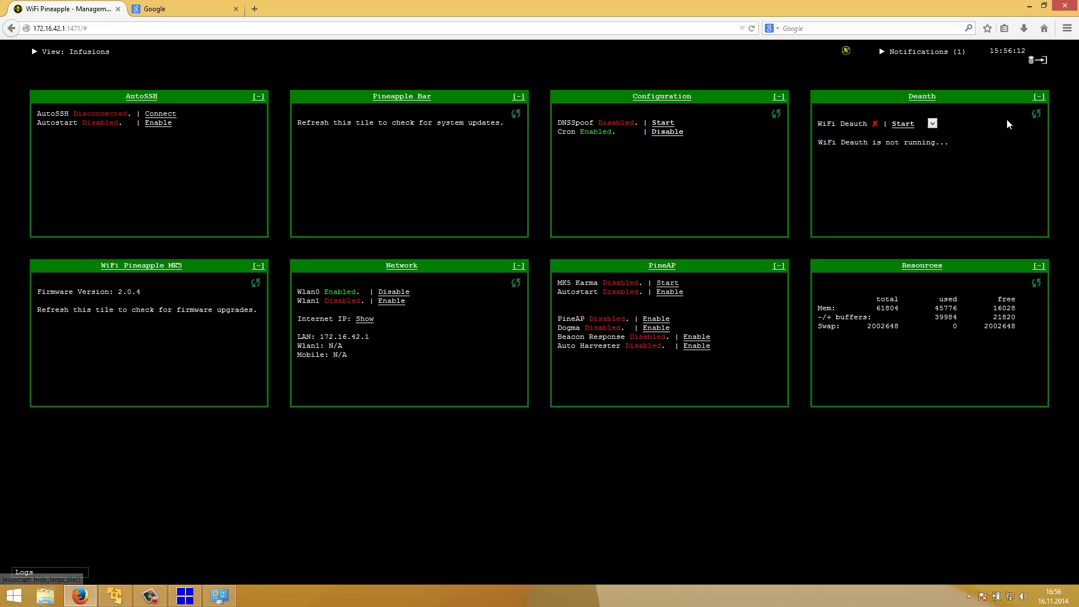
Minimise Firefox, move the network connections window up, and switch to the Kali Linux virtual machine.
{"action": "left_click", "coordinate": [1029, 6]}
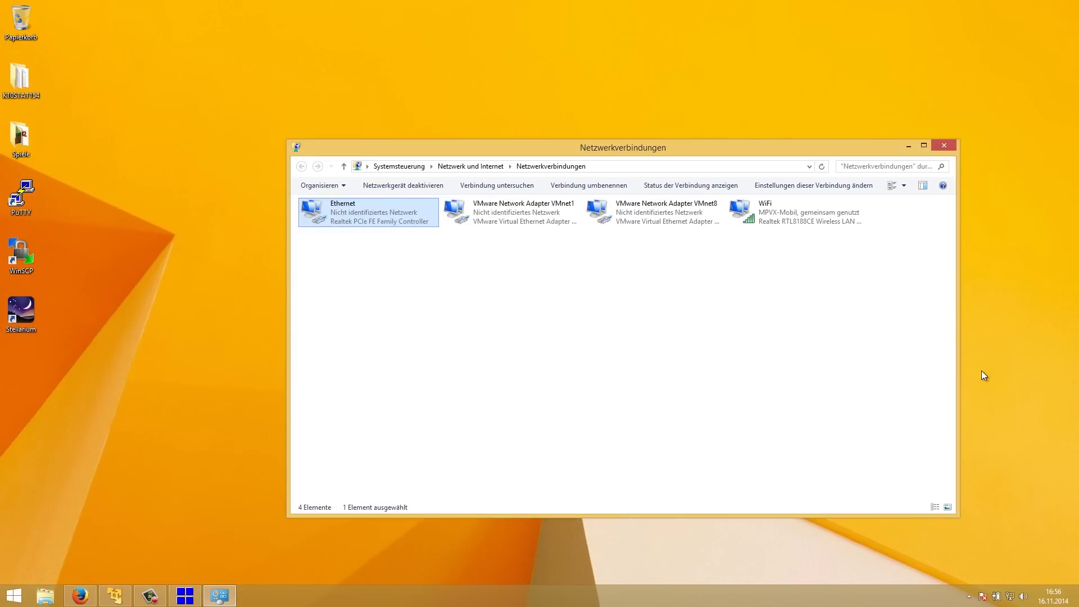
{"action": "left_click_drag", "start_coordinate": [783, 148], "coordinate": [761, 96]}
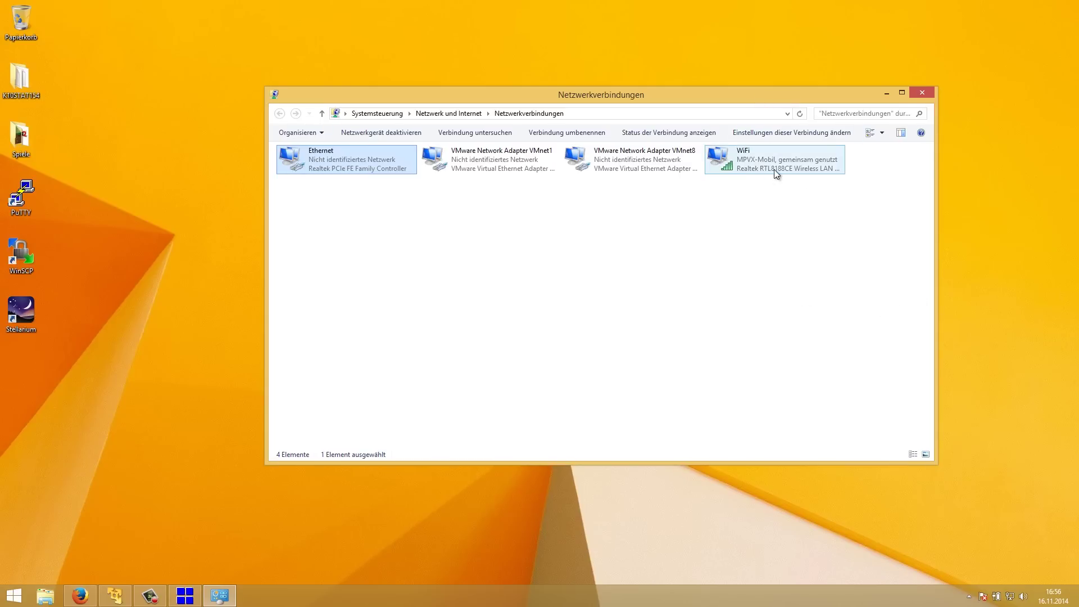
{"action": "left_click", "coordinate": [150, 595]}
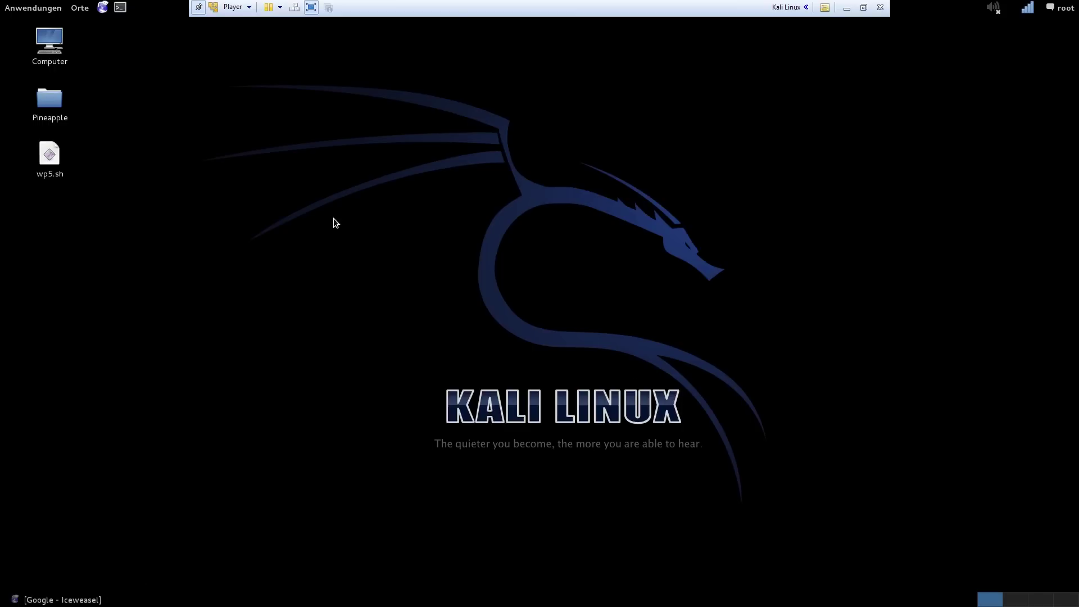